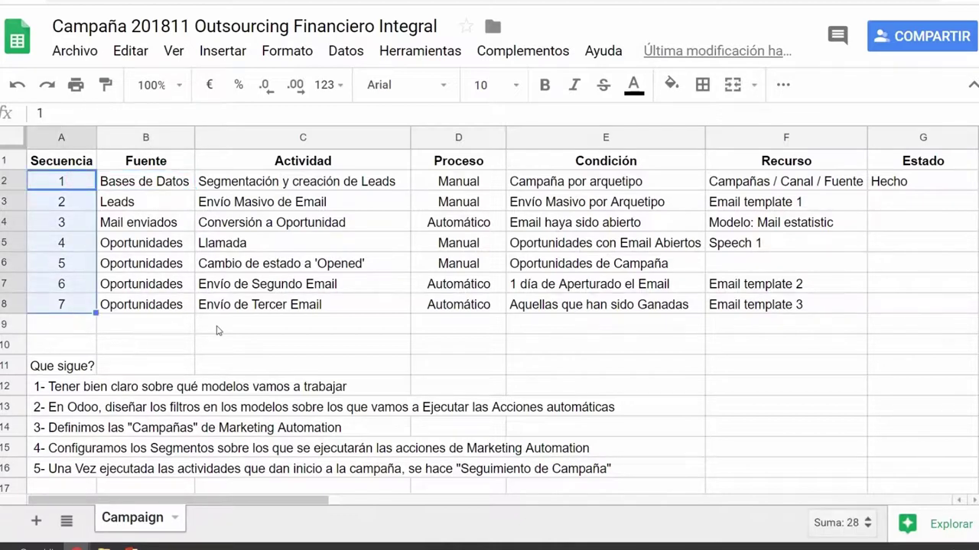
Switch to Odoo and filter the Clientes list with an advanced search condition on Etiquetas using the contiene operator.
click(292, 188)
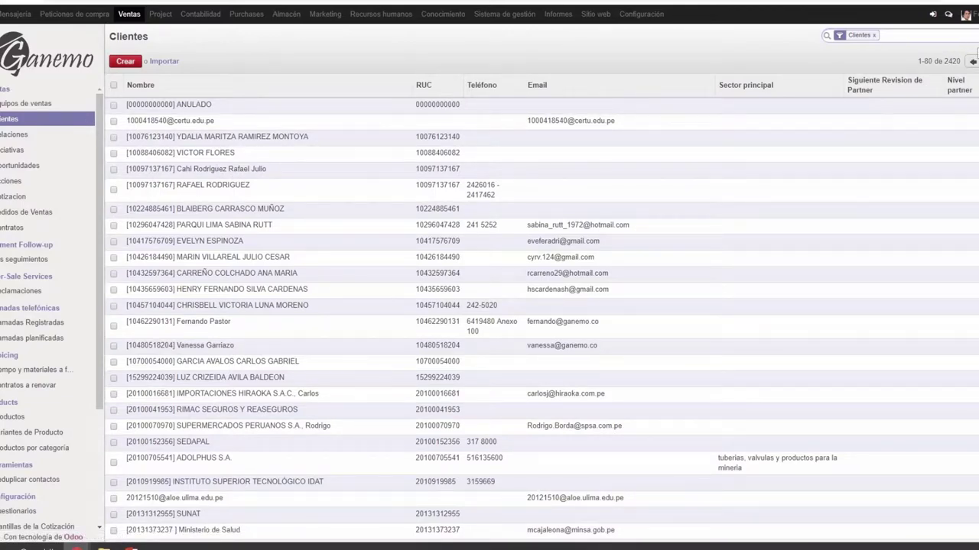
click(972, 36)
click(693, 94)
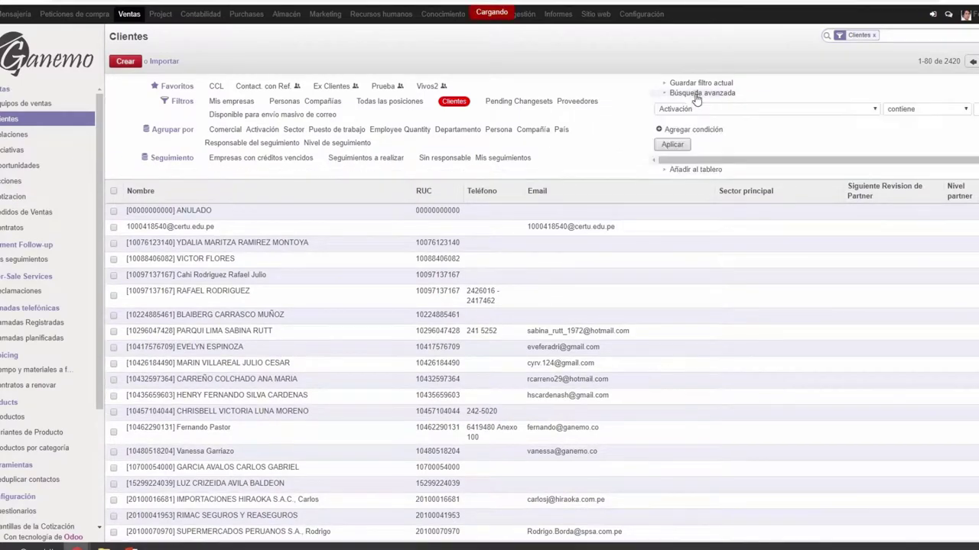
click(709, 111)
key(Down)
key(Down)
key(Down)
key(Down)
key(Down)
key(Down)
key(Down)
key(Down)
key(Down)
key(Down)
key(Down)
key(Down)
key(Down)
key(Down)
key(Down)
key(Down)
key(Down)
key(Down)
key(Down)
key(Down)
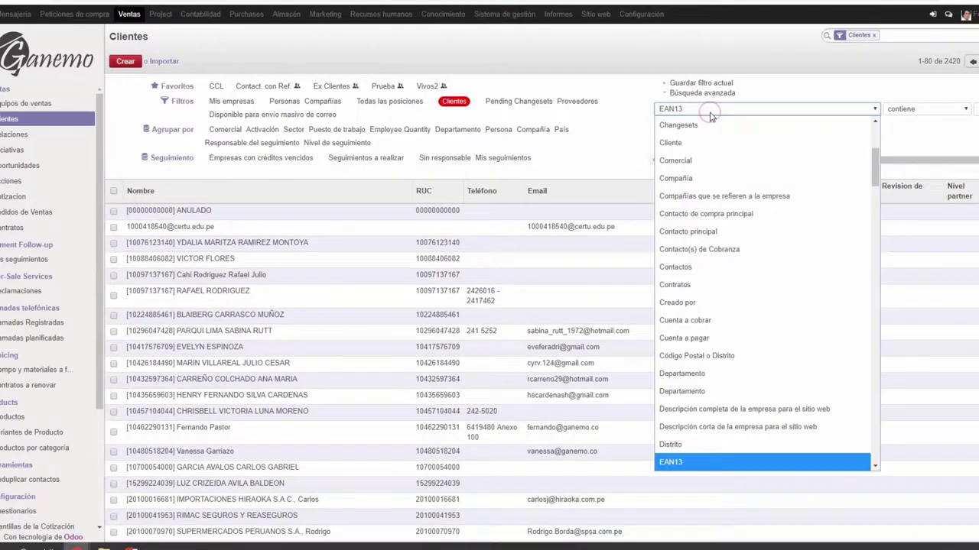
key(Return)
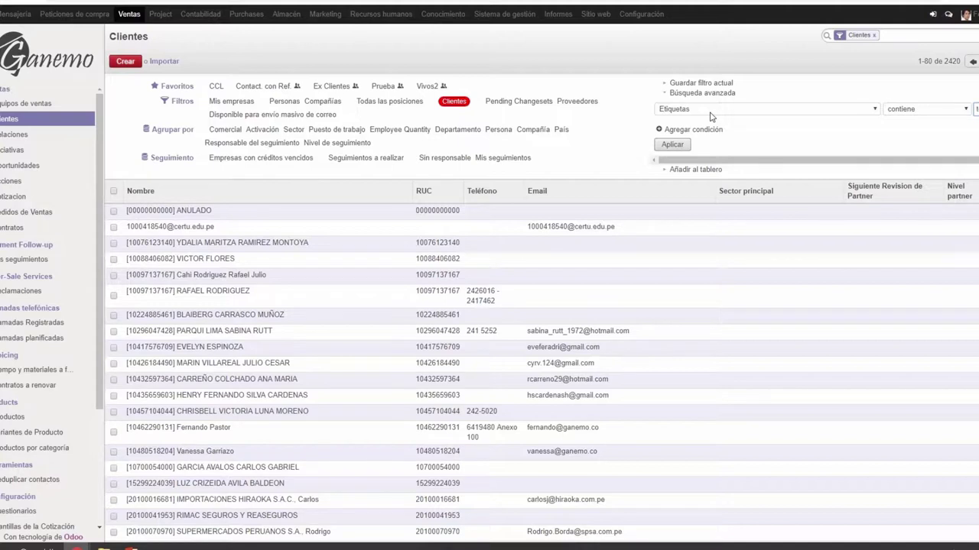
key(Return)
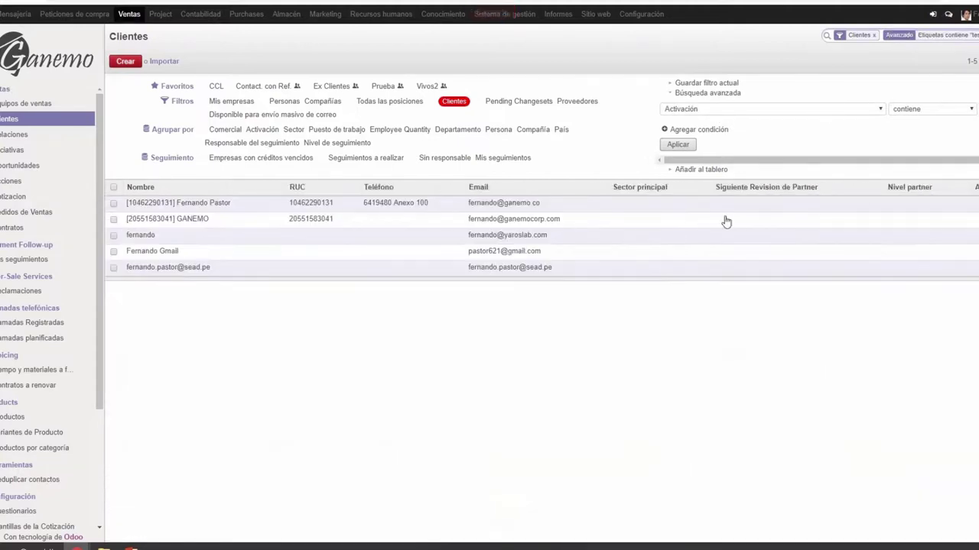
Select all the filtered customers and open Edición Masiva (Convertir a Iniciativas) for them.
click(114, 188)
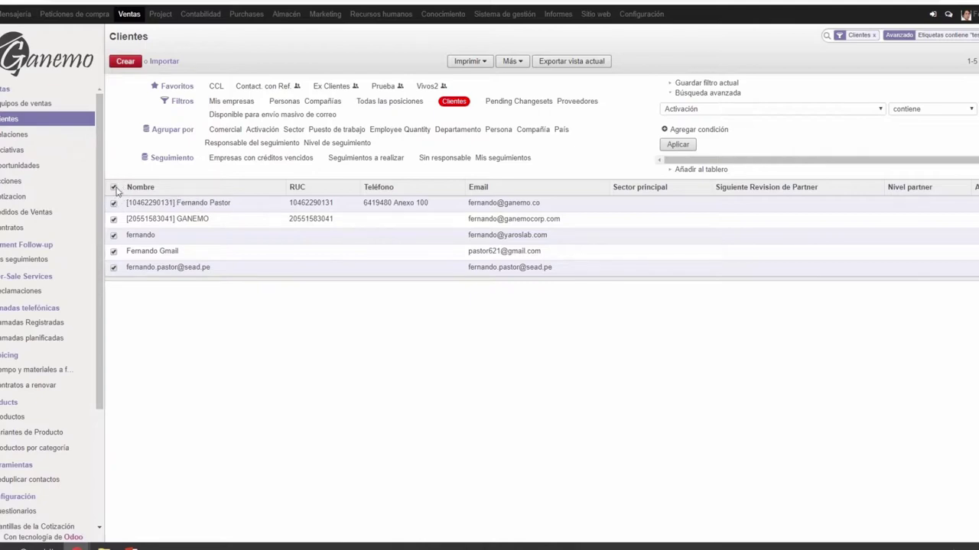
click(511, 63)
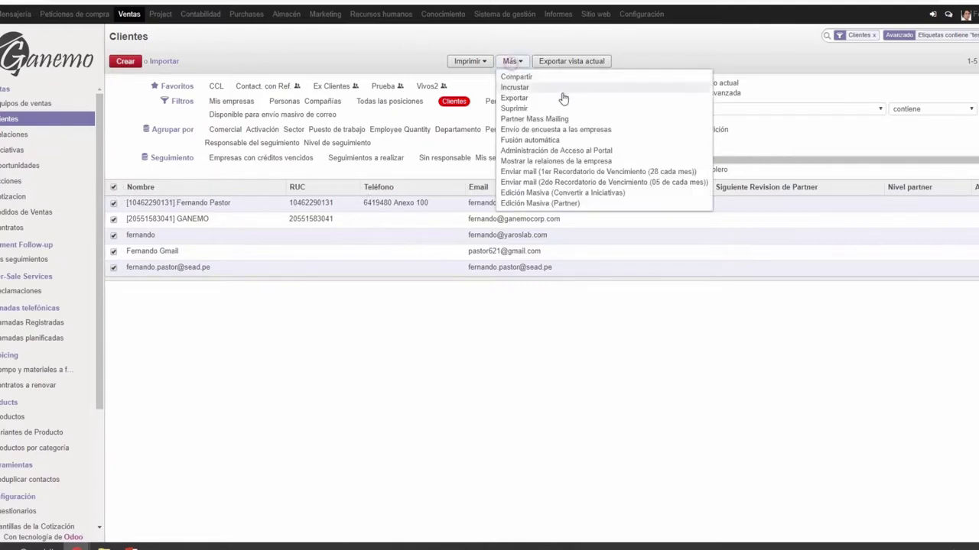
click(542, 193)
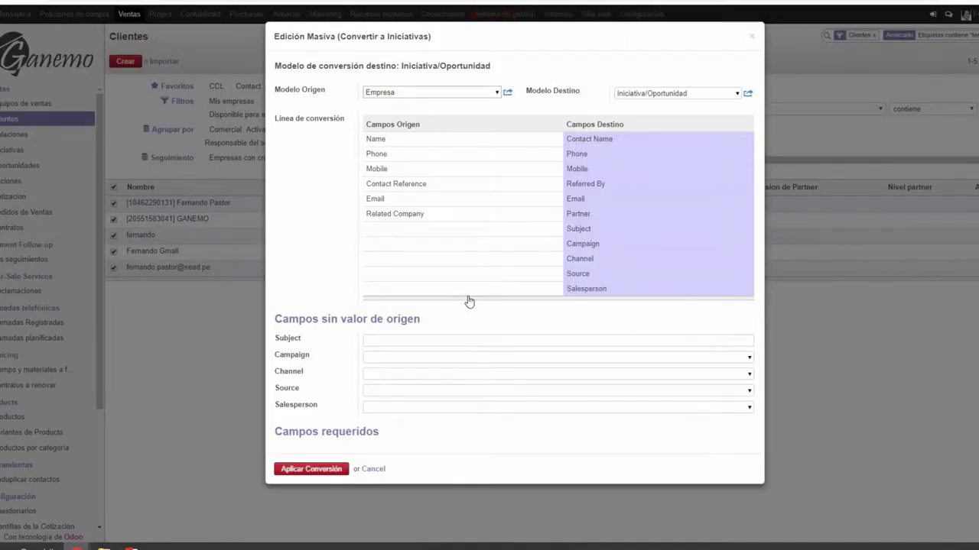
Set the conversion's subject to Test and its campaign to Gestión Financiera integral - Ganemo.
click(406, 342)
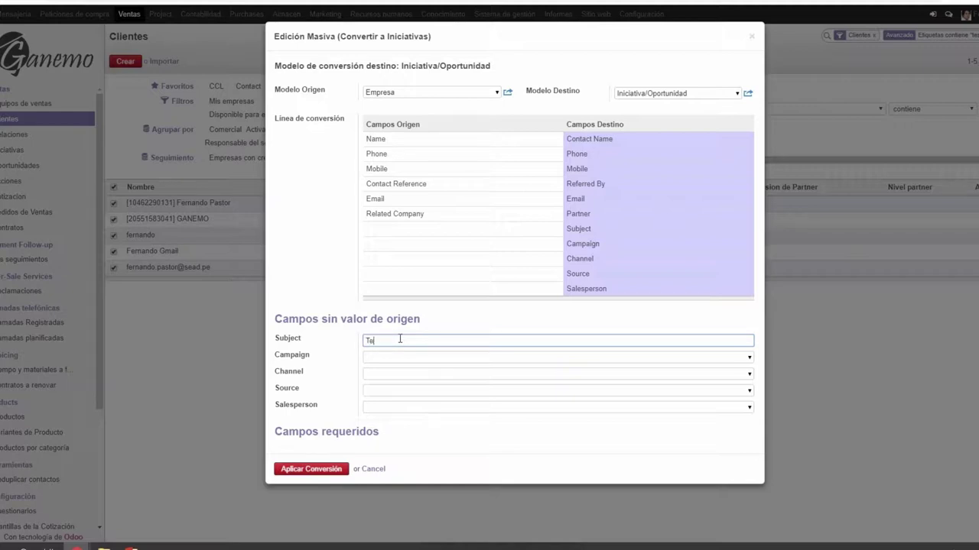
key(Tab)
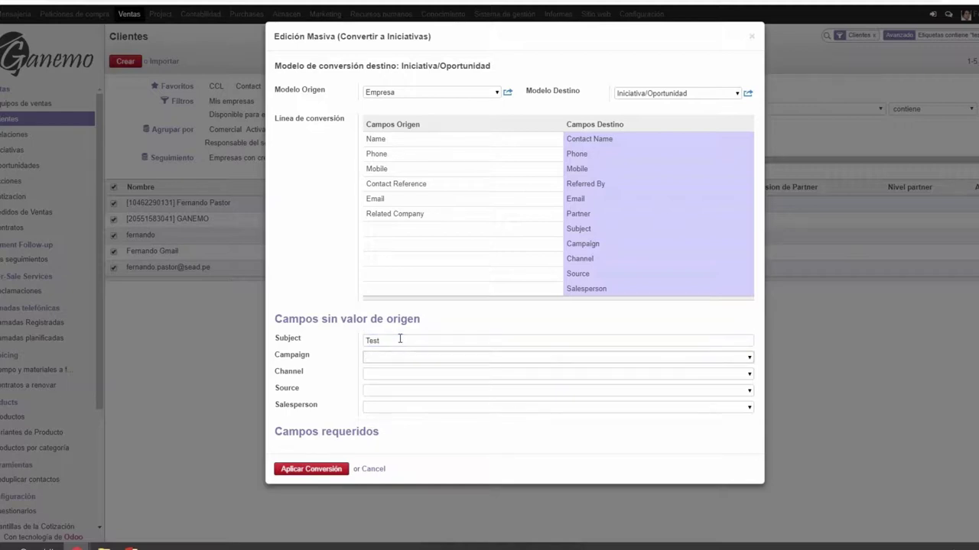
key(Down)
key(Up)
key(Up)
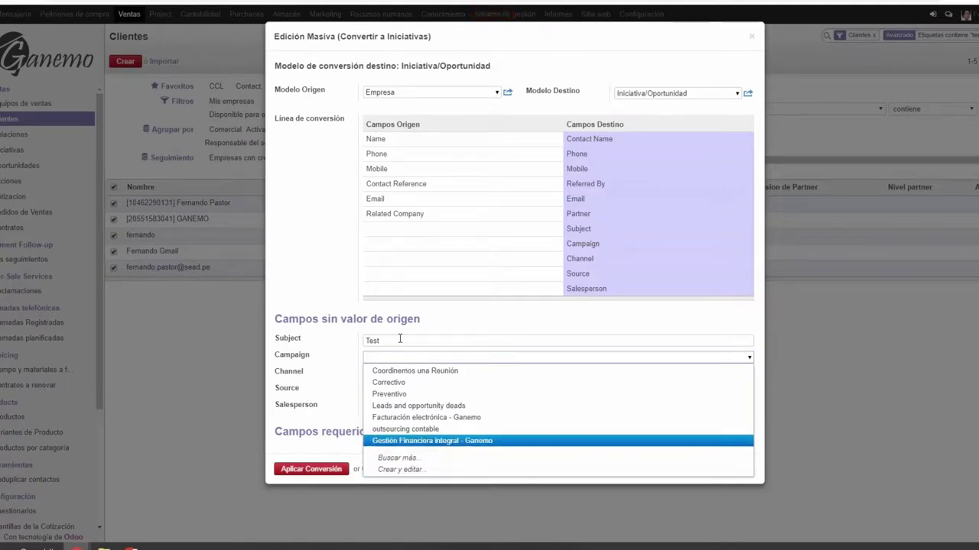
key(Return)
key(Tab)
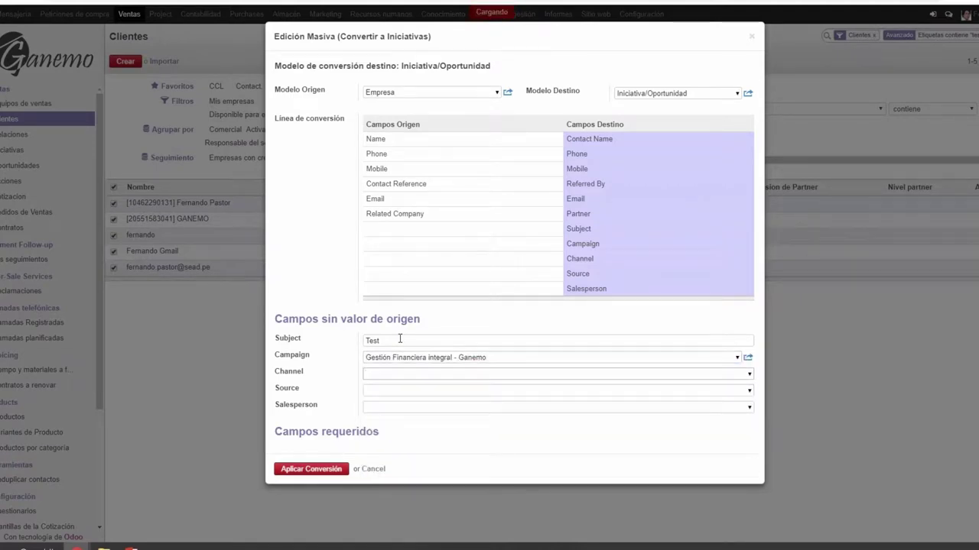
Set the conversion's channel to Email and its source to Correos a empresas.
key(Down)
key(Down)
key(Down)
key(Return)
key(Tab)
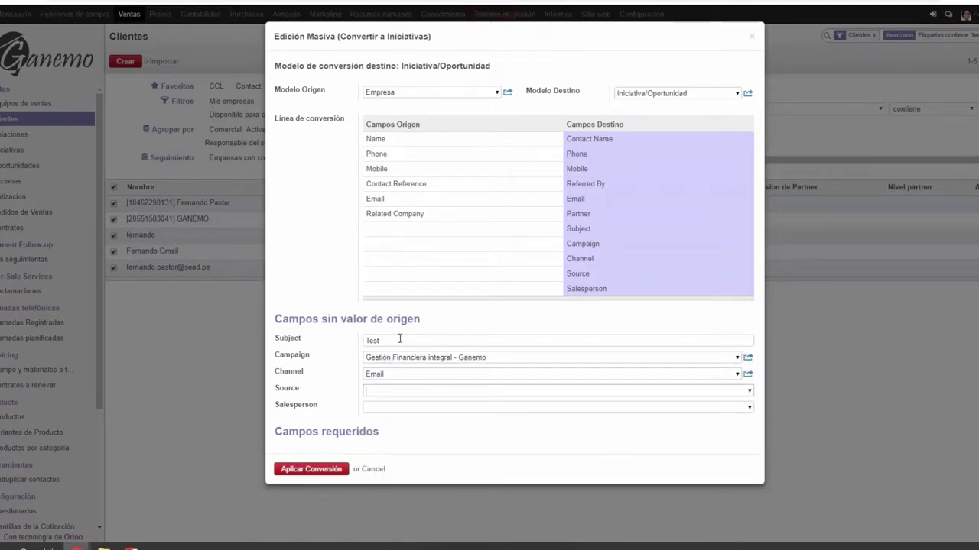
key(Down)
key(Down)
key(Down)
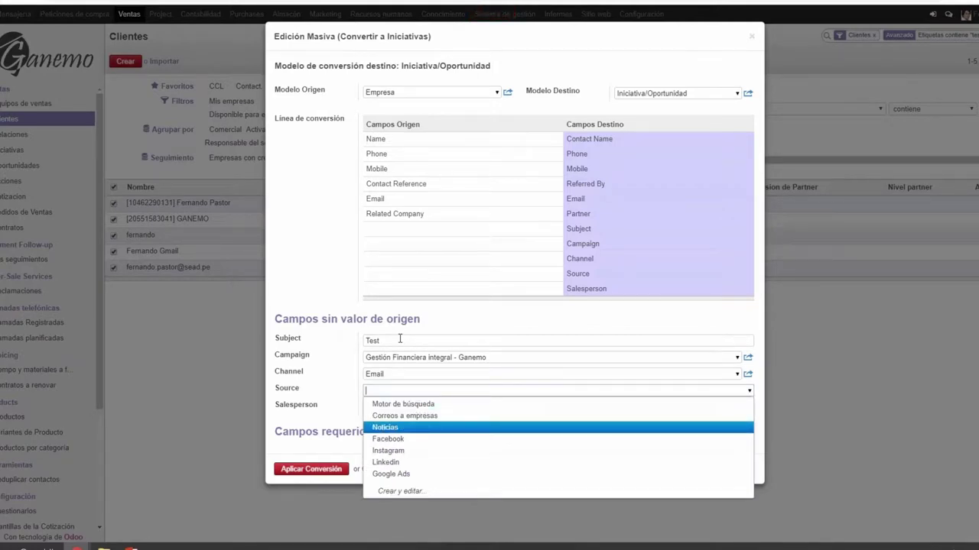
key(Up)
key(Return)
key(Tab)
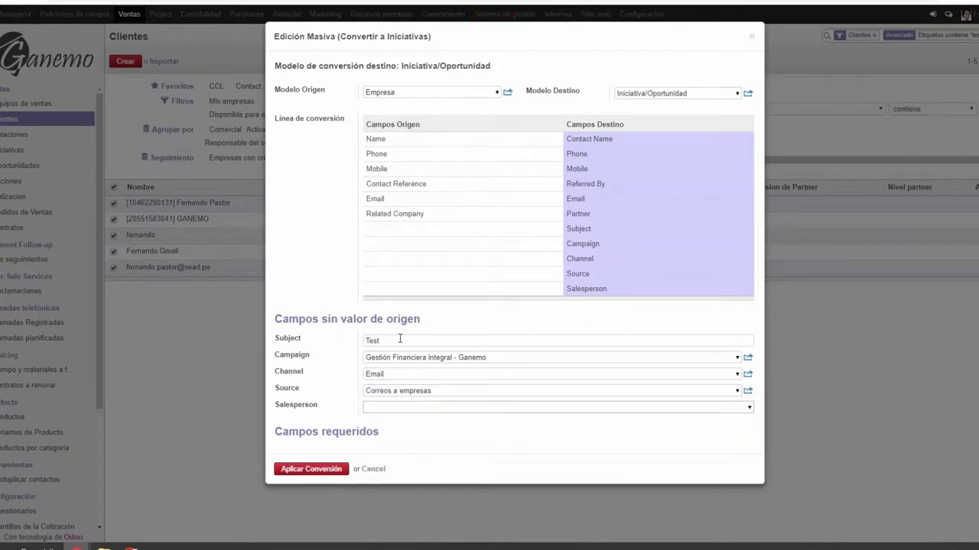
Assign the salesperson by name and apply the conversion of the customers to Iniciativas.
text(fernand)
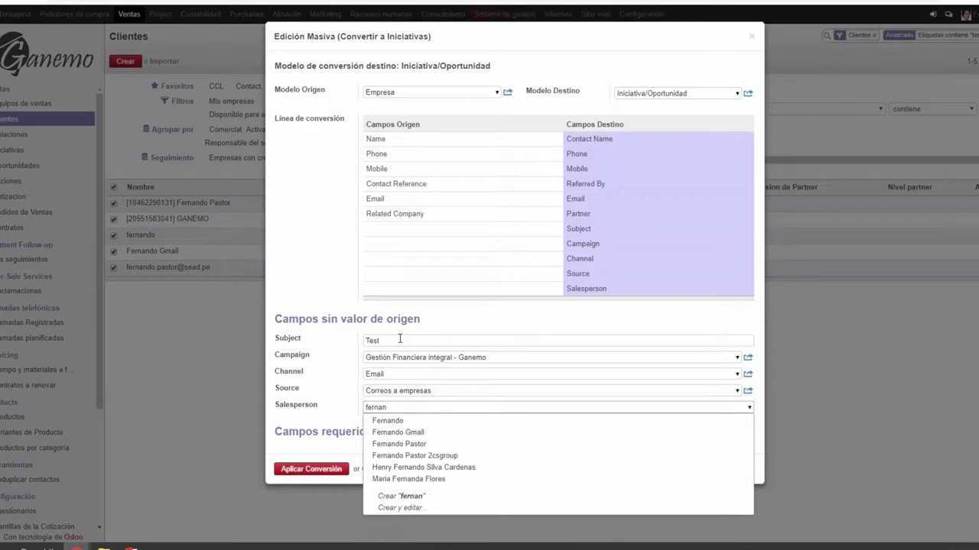
key(Return)
click(307, 471)
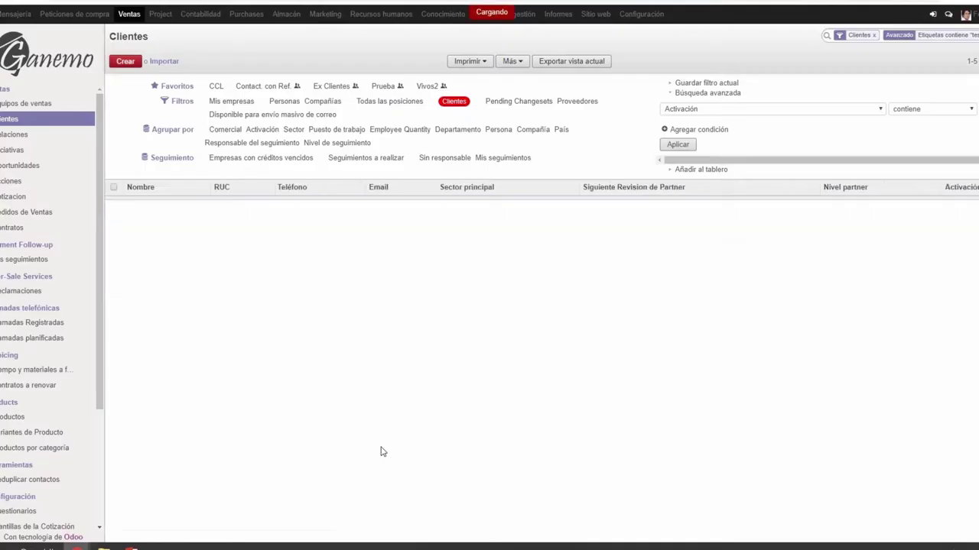
Check the new Test leads in the Gestión Financiera integral - Ganemo group of Iniciativas, viewing the first record and returning to the list.
click(29, 151)
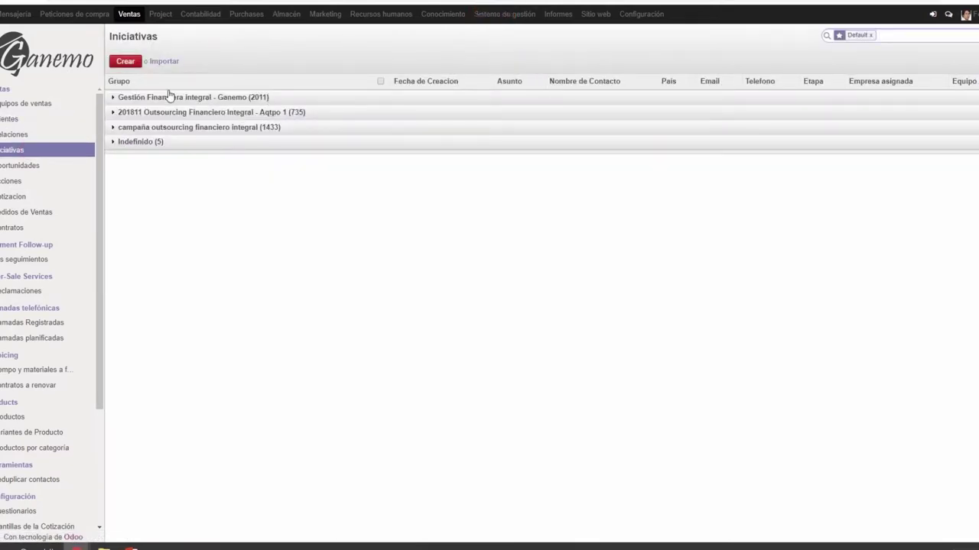
click(266, 97)
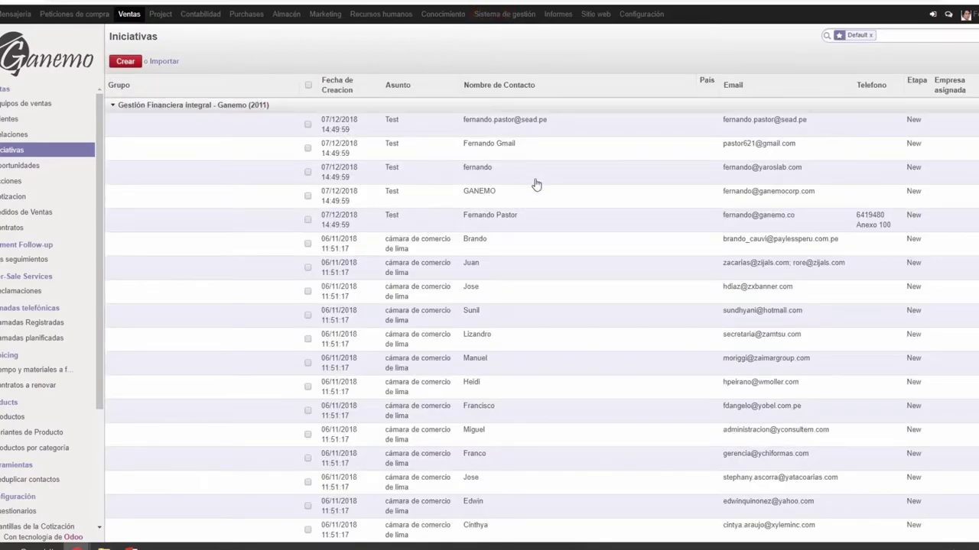
click(542, 132)
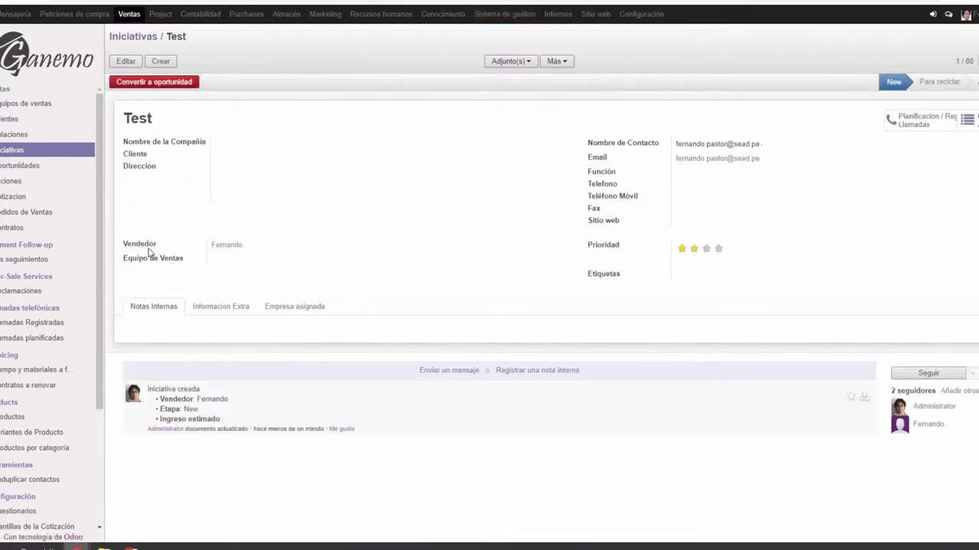
click(142, 37)
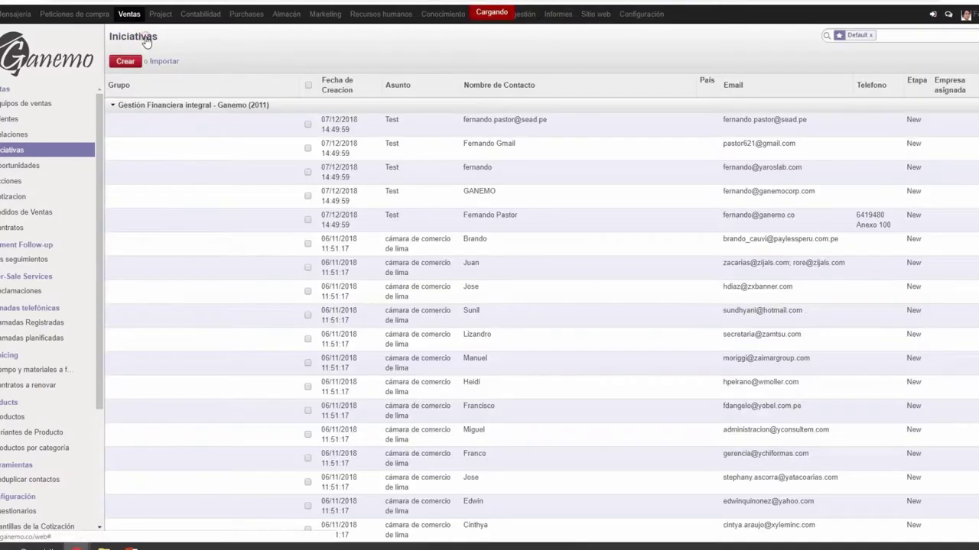
Open Odoo's Marketing section, and review the process, resource and condition of sequence 2 in the campaign spreadsheet.
click(324, 15)
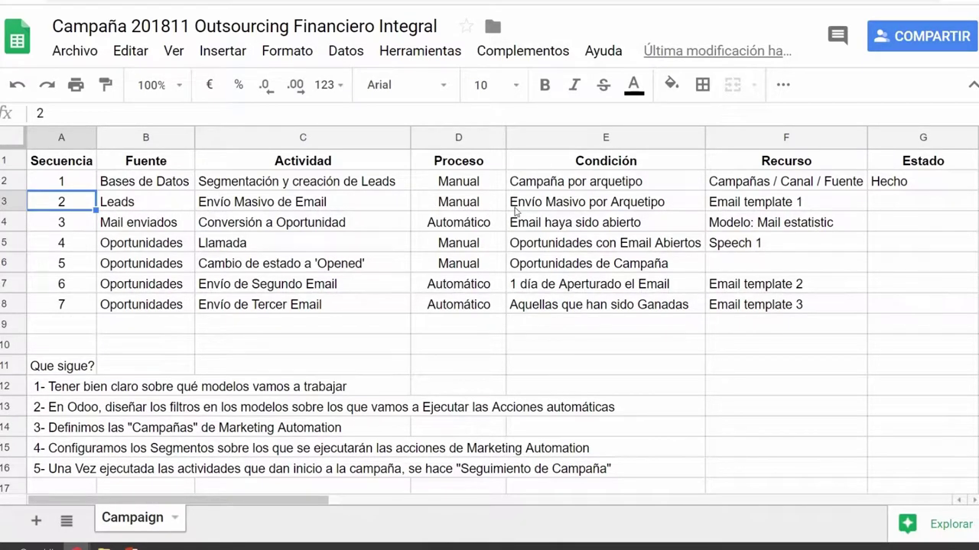
key(alt+Tab)
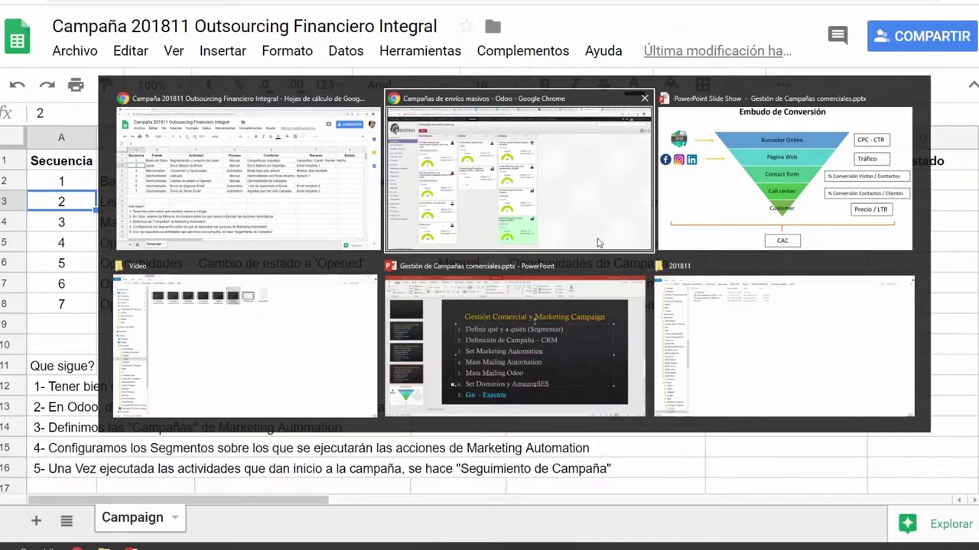
key(alt+Tab)
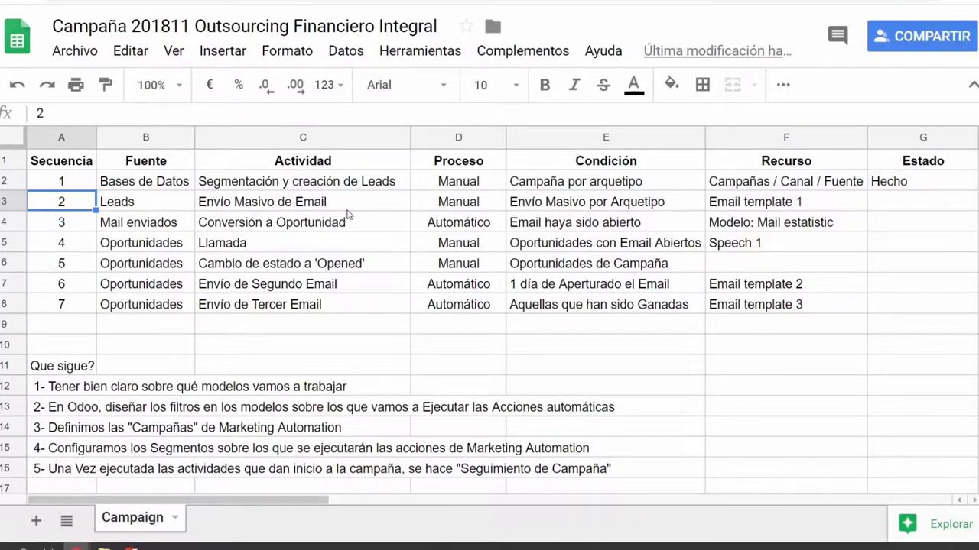
click(454, 206)
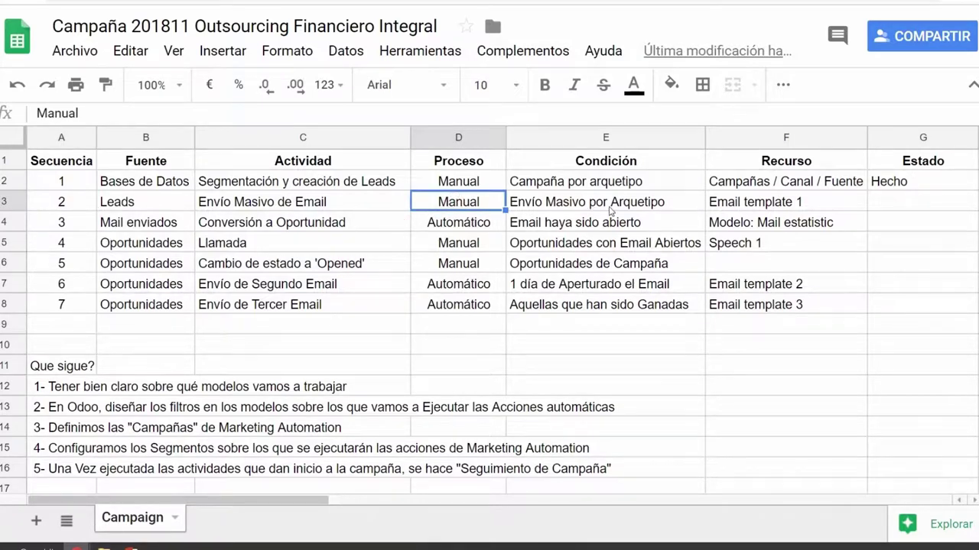
click(740, 205)
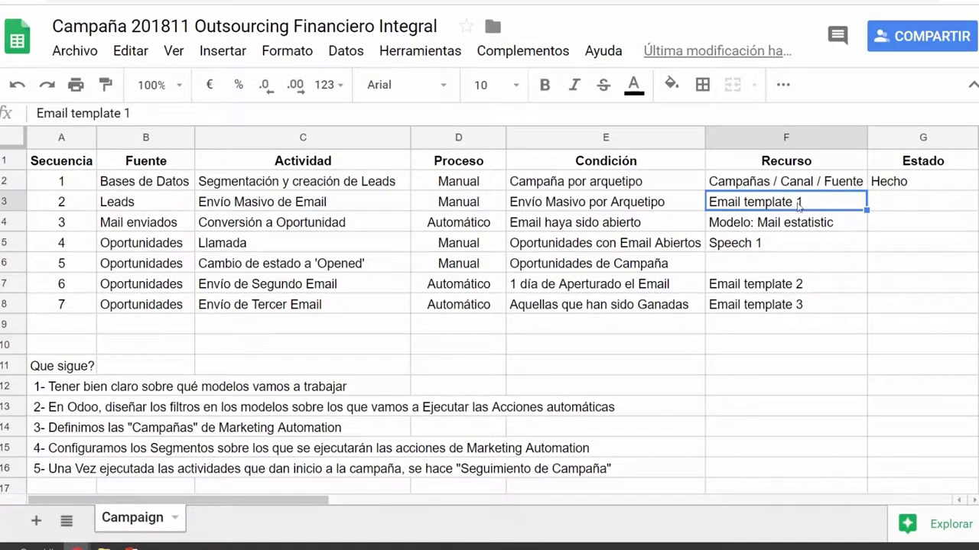
click(662, 208)
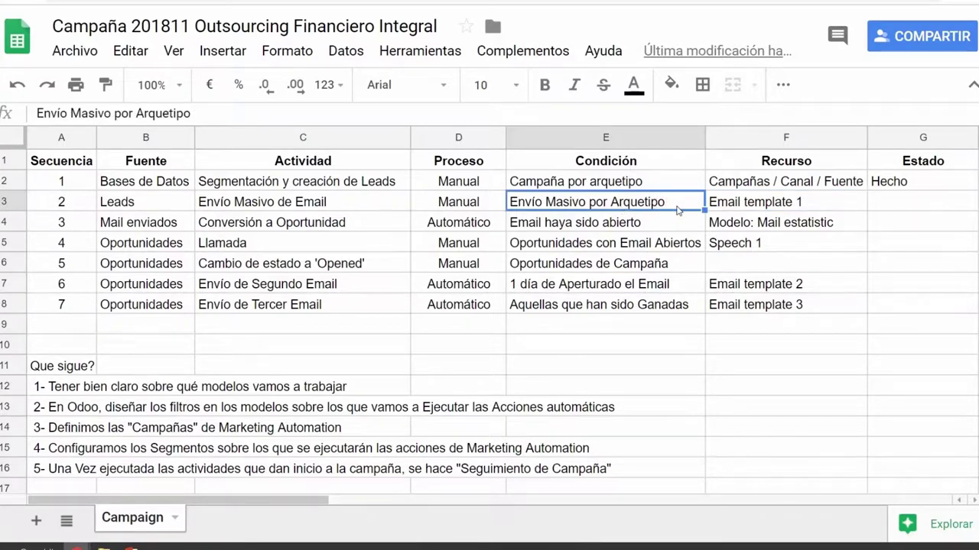
Switch to Odoo and start a new mass mailing in the Outsourcing Financiero Integral 201811 campaign.
key(alt+Tab)
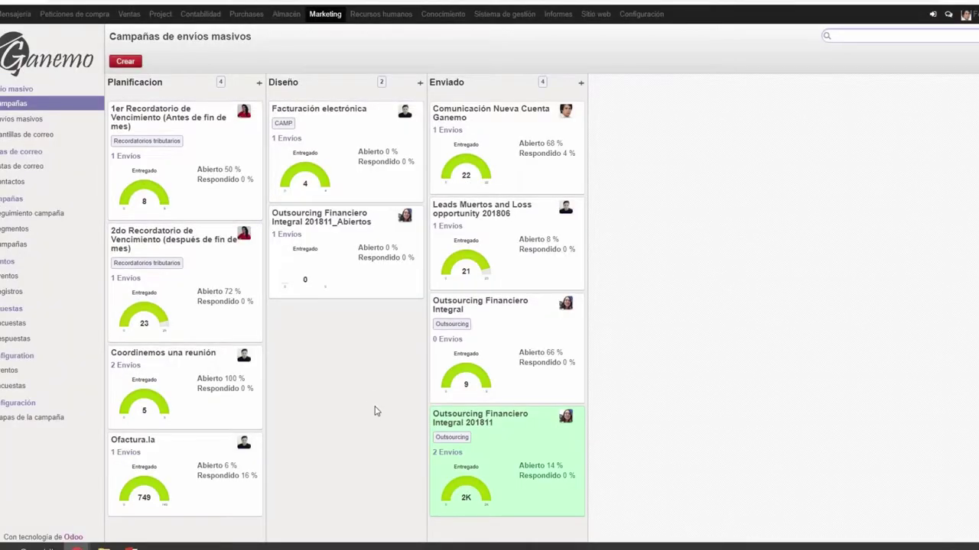
click(507, 431)
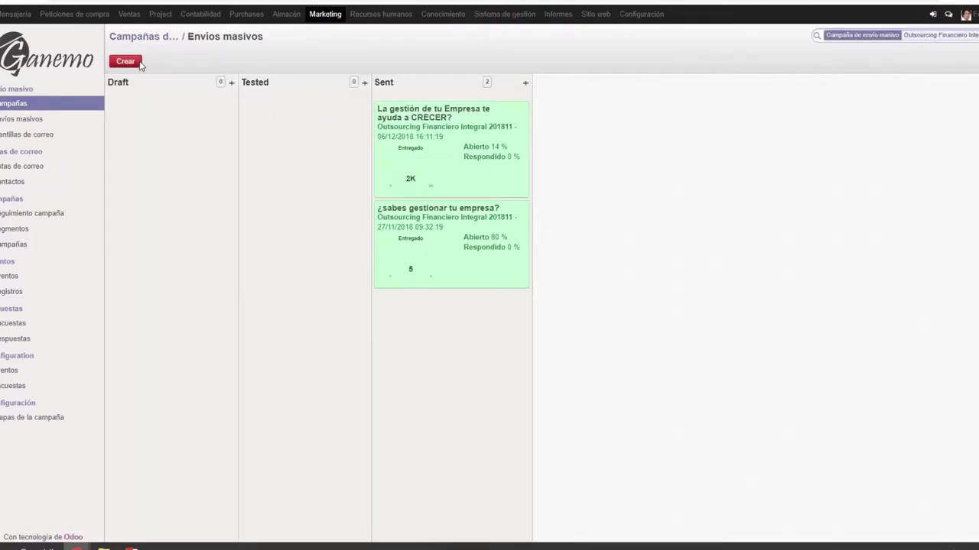
click(138, 64)
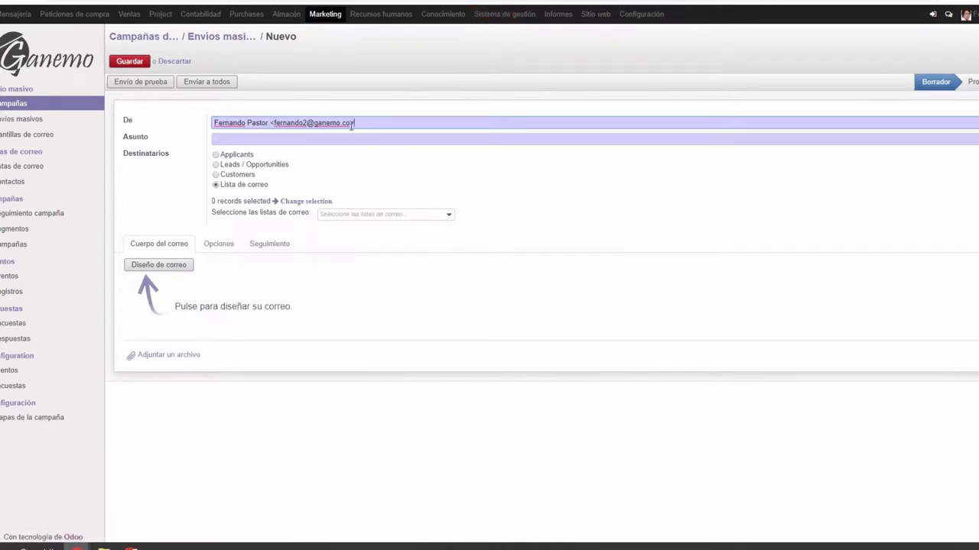
Correct the sender's e-mail address and set the subject to "¿Es la gestión de tu empresa Competitiva?".
click(306, 123)
key(BackSpace)
click(305, 138)
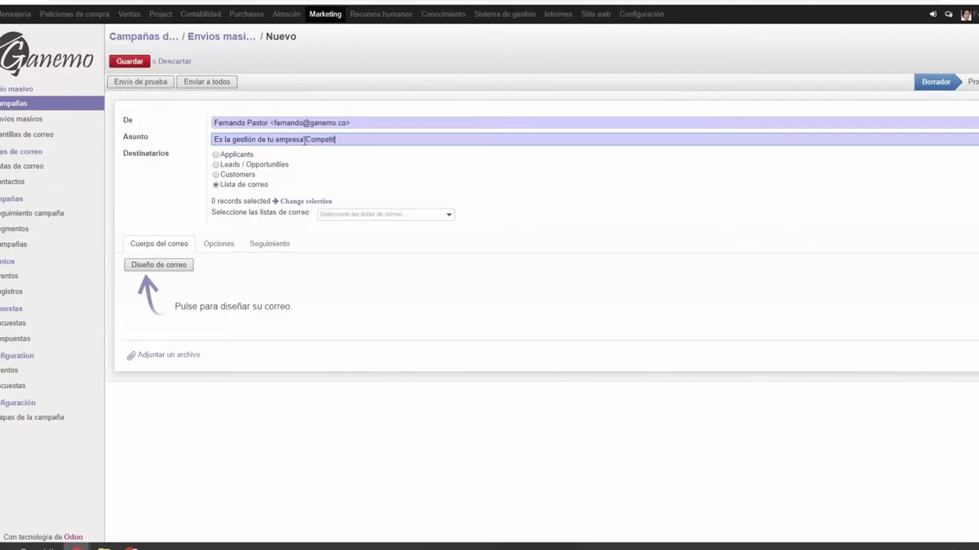
text(¿)
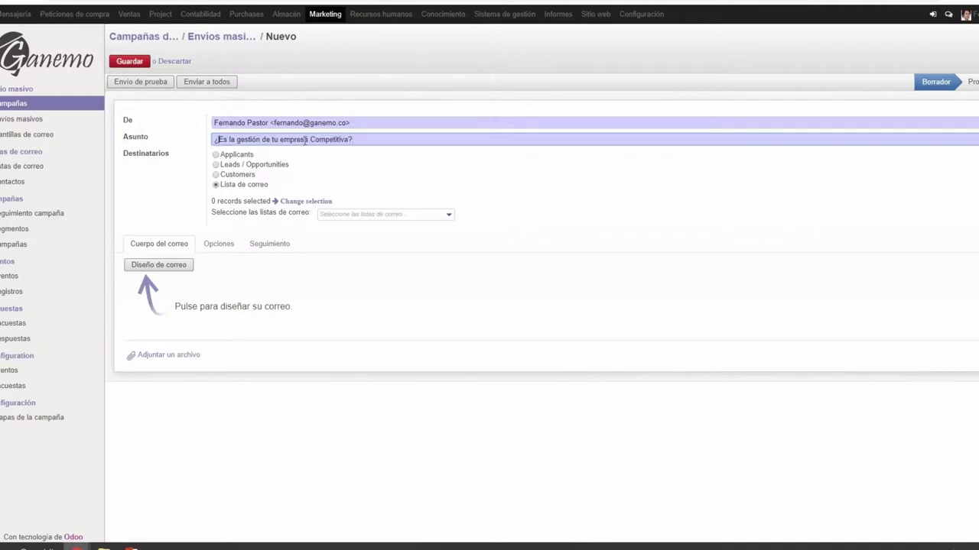
Set the recipients to Leads / Opportunities and filter the selectable records with an advanced condition, Vendedor contiene part of the salesperson's name.
click(223, 165)
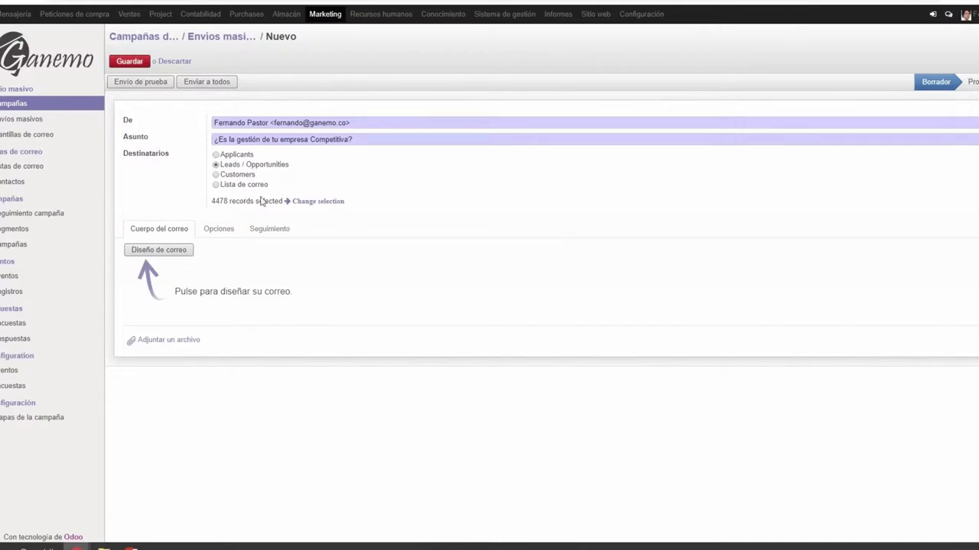
click(324, 202)
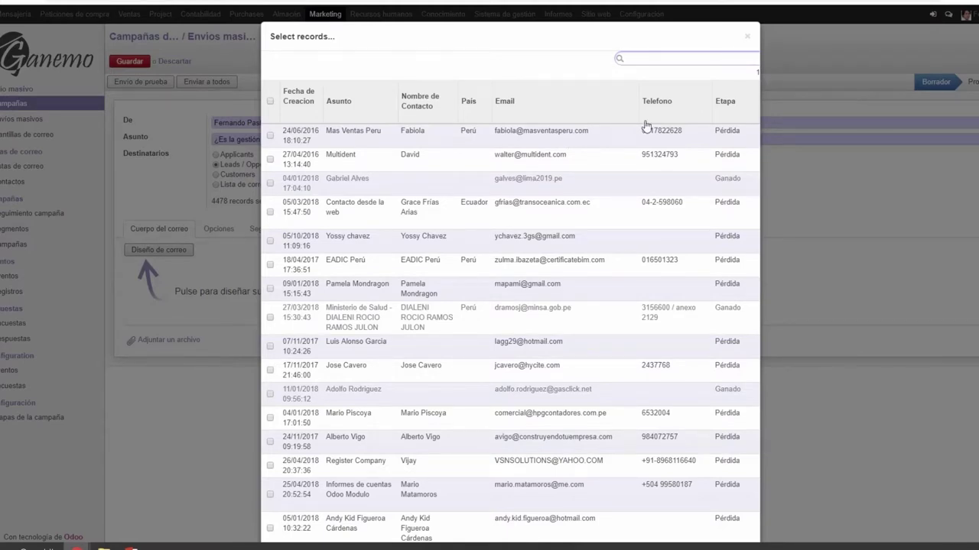
click(753, 59)
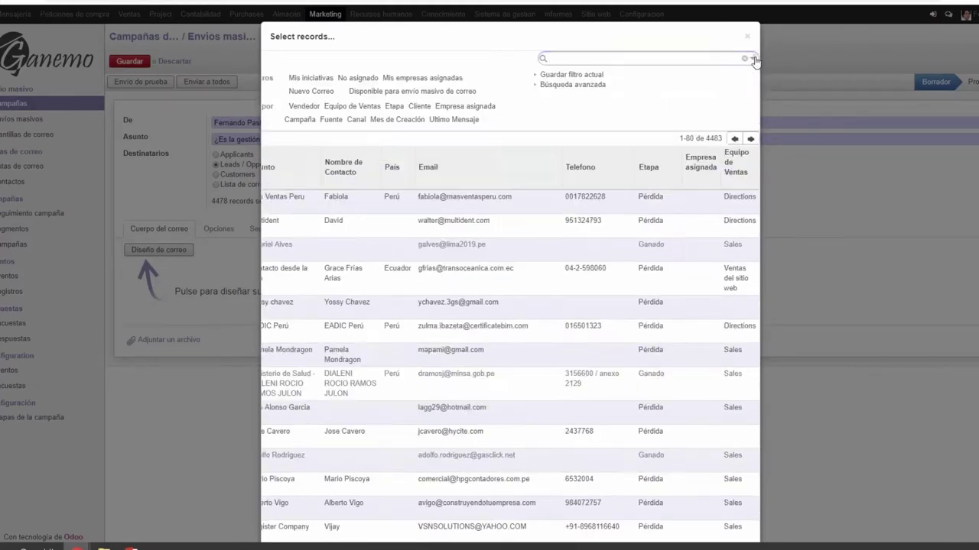
click(566, 87)
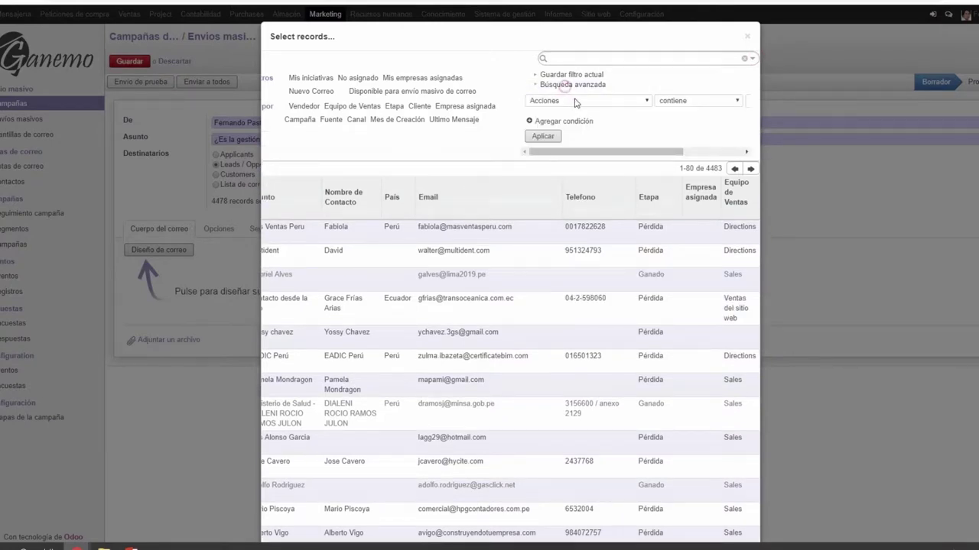
click(574, 100)
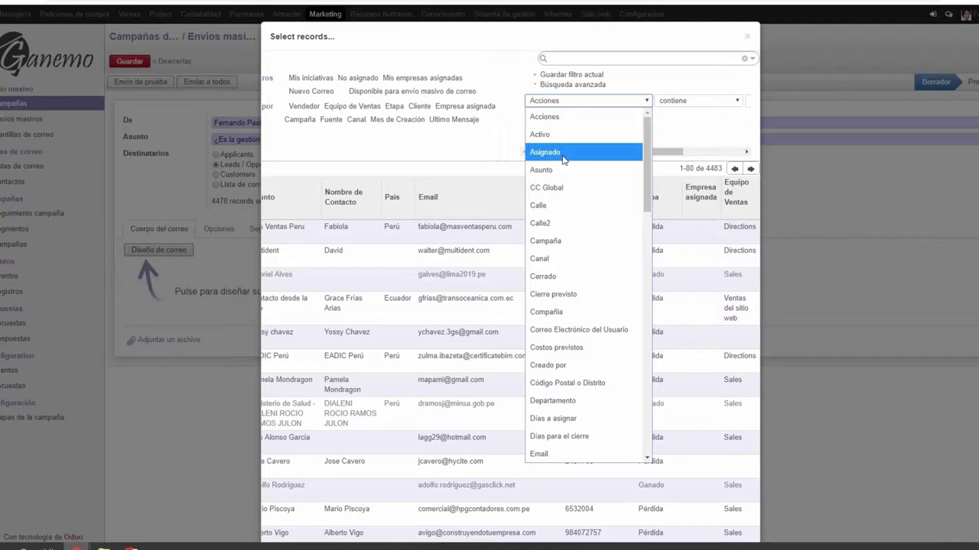
key(v)
key(Return)
key(Tab)
key(Tab)
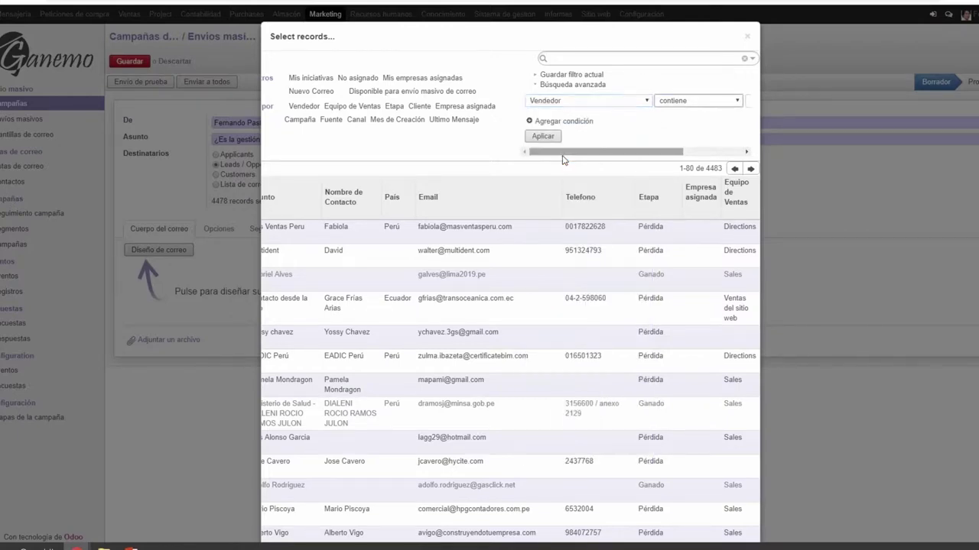
text(fern)
key(Return)
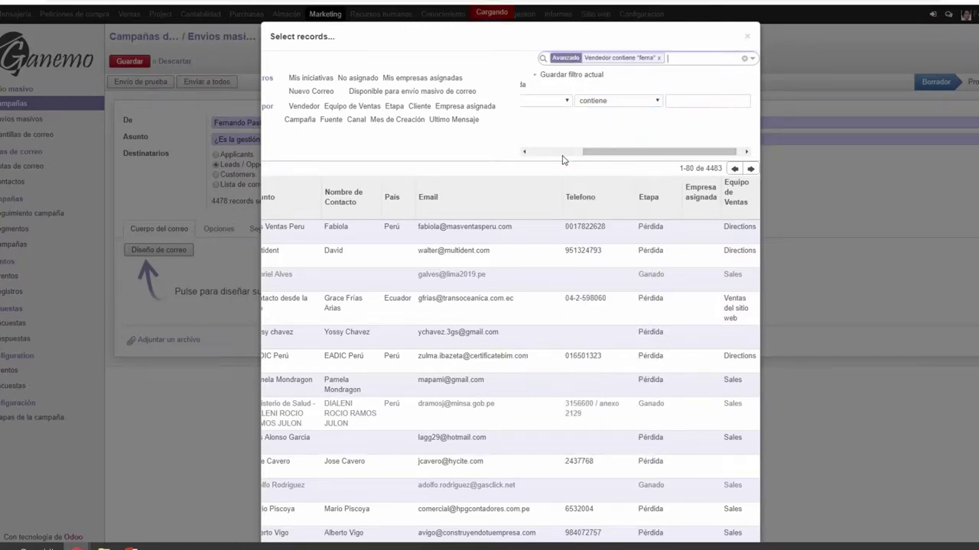
Narrow the filtered leads with the search term "test" and select all matching records as recipients.
scroll(455, 277, down, 2)
scroll(454, 277, up, 2)
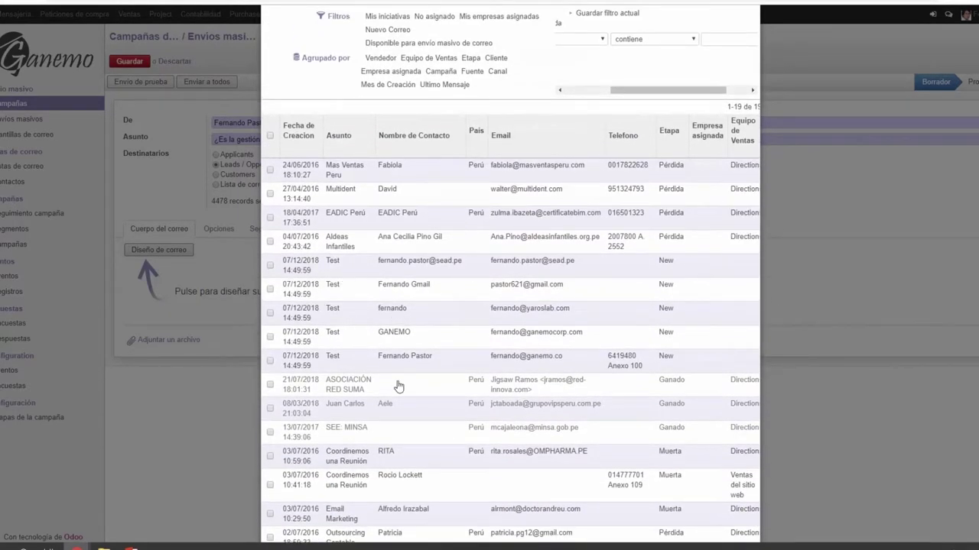
scroll(397, 386, up, 1)
text(test)
key(Return)
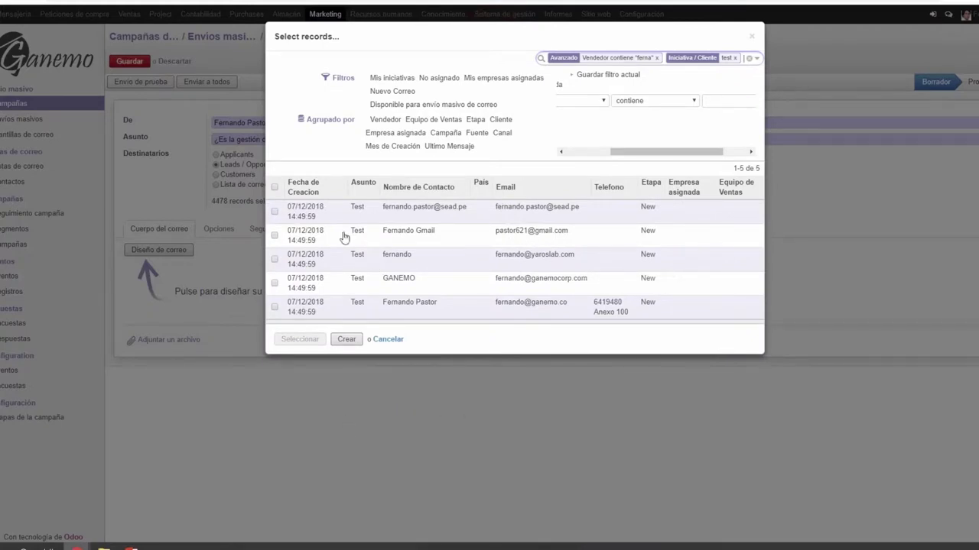
click(275, 187)
click(299, 339)
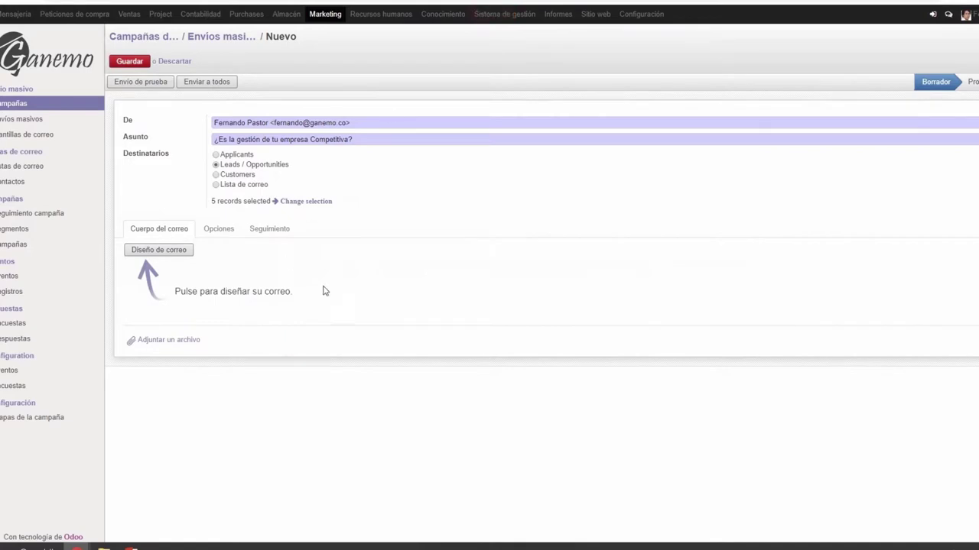
Design the e-mail body from the "speech - Gestión Financiera Integral" template, save it and return to the mass mailing.
click(156, 249)
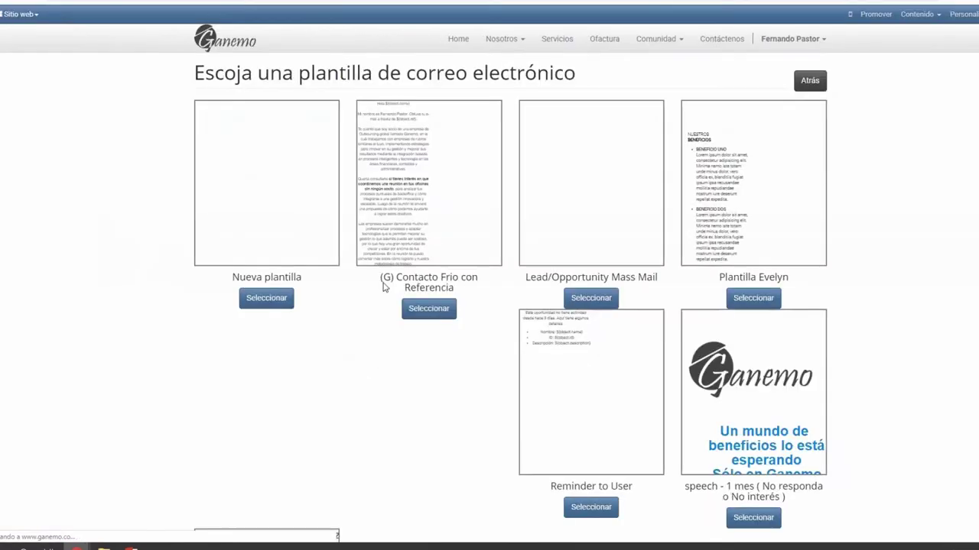
scroll(375, 406, down, 1)
scroll(374, 405, down, 3)
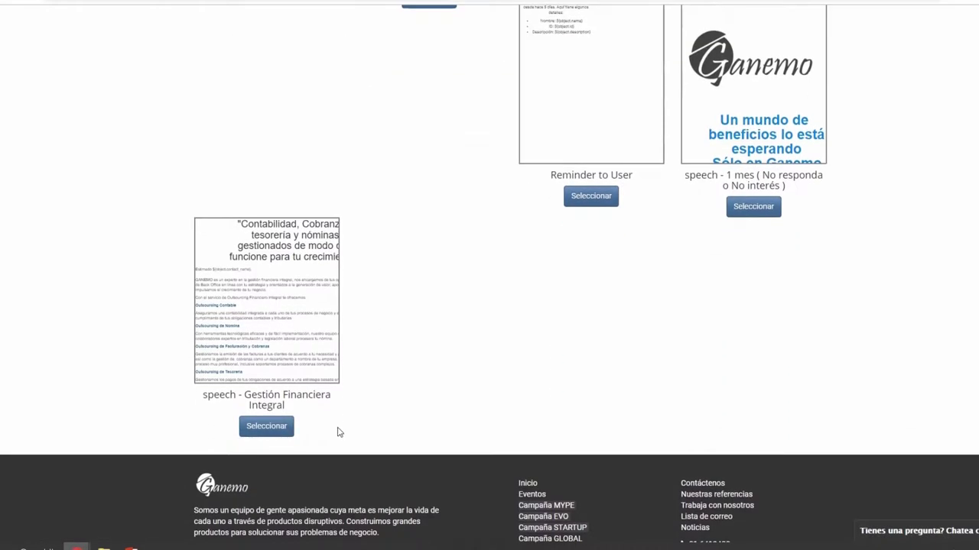
click(264, 430)
scroll(363, 259, up, 3)
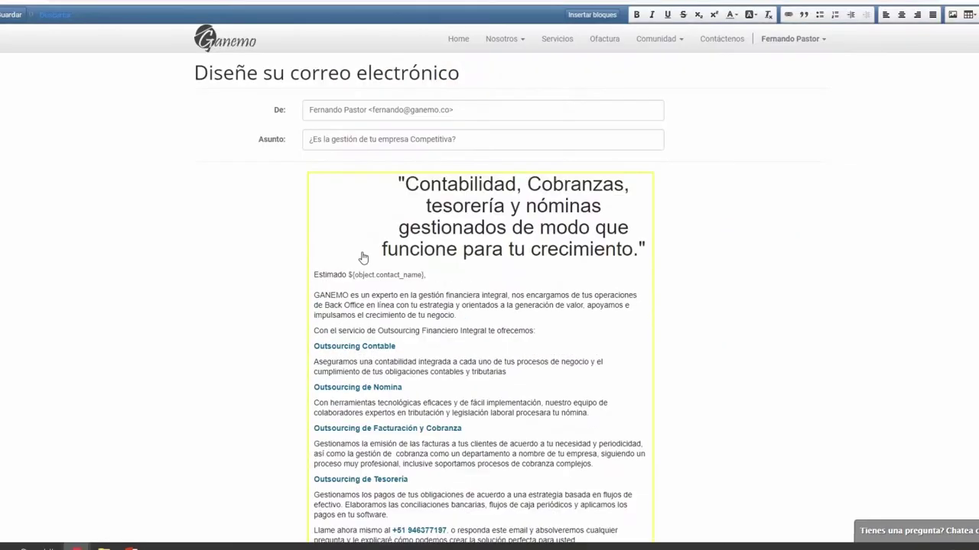
click(14, 16)
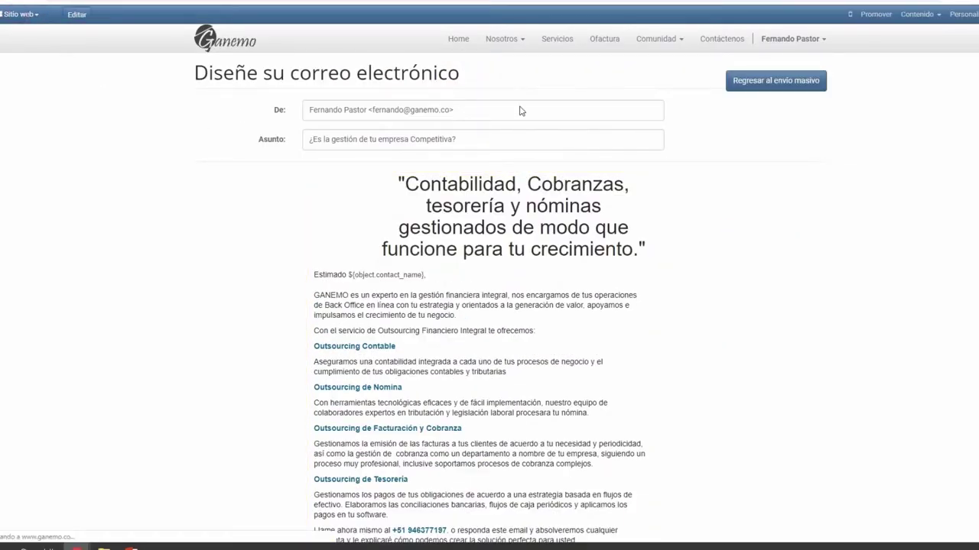
click(761, 82)
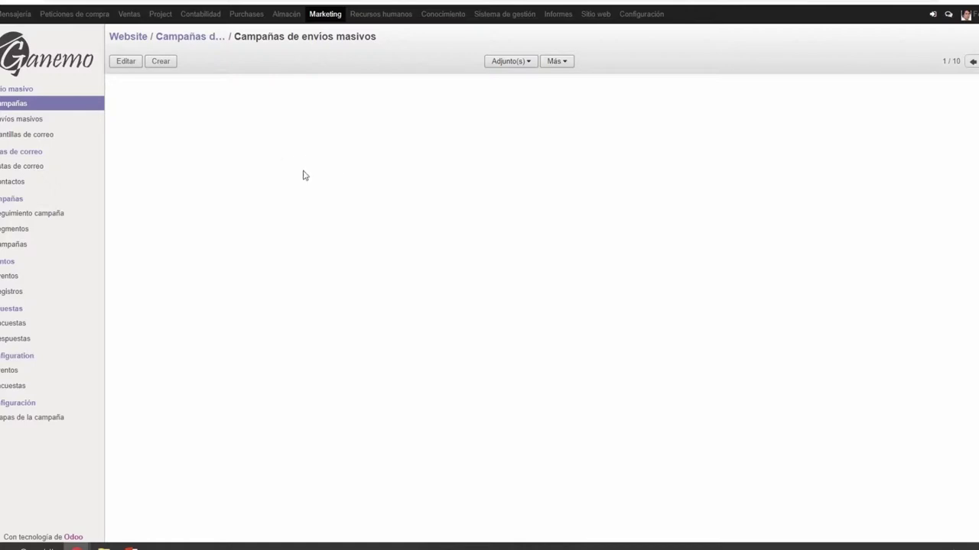
Reopen the draft mailing "¿Es la gestión de tu empresa Competitiva?" from the Outsourcing Financiero Integral 201811 campaign.
click(203, 37)
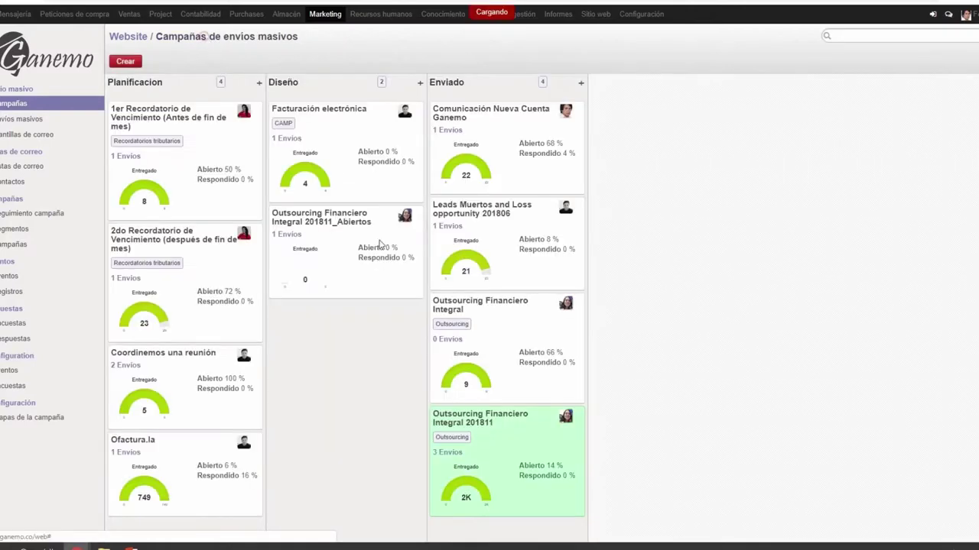
click(504, 457)
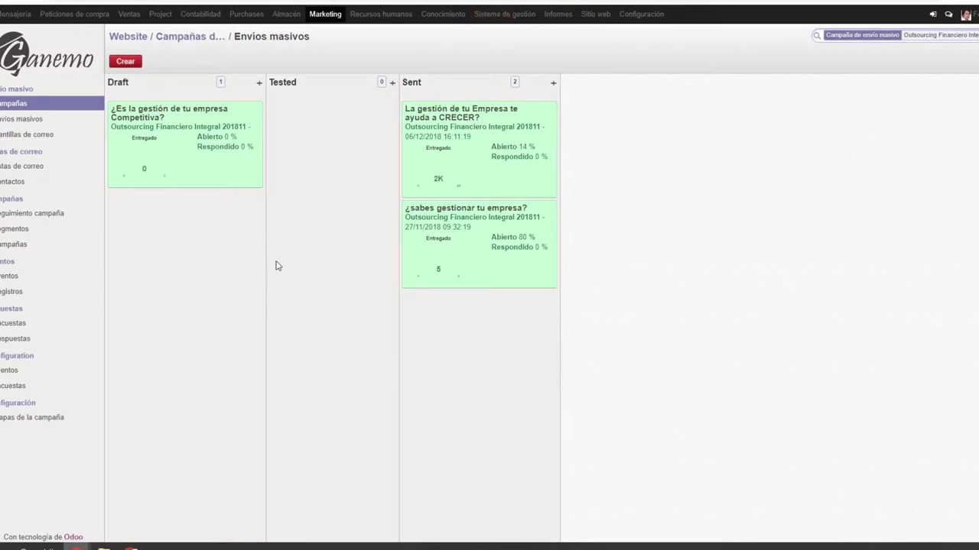
click(186, 156)
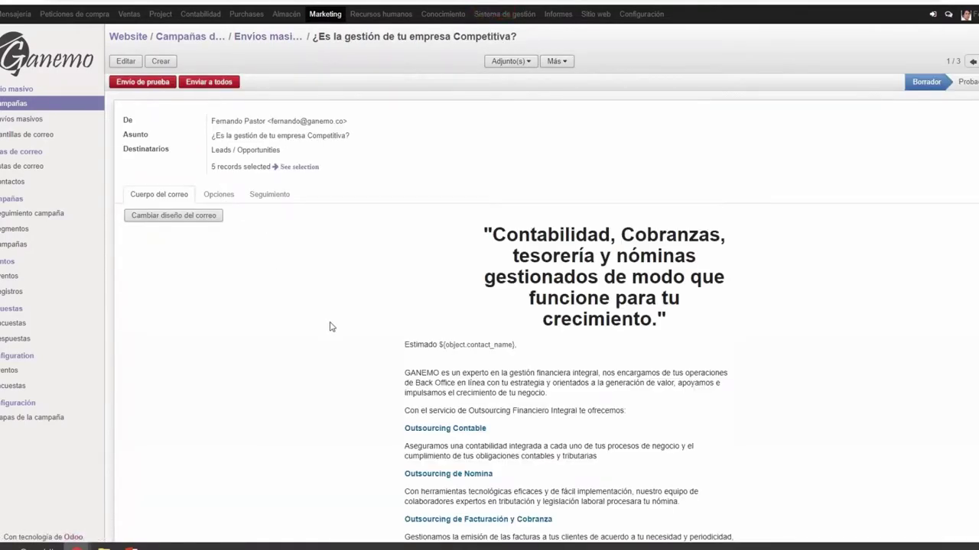
Edit the mailing's options and replace the specified reply-to address with a copy of the sender's name and e-mail.
click(126, 60)
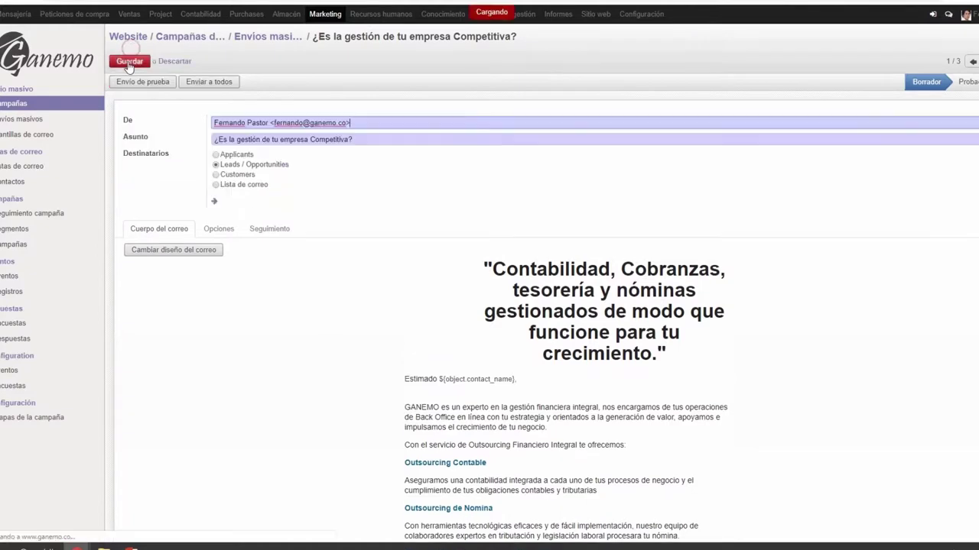
click(219, 229)
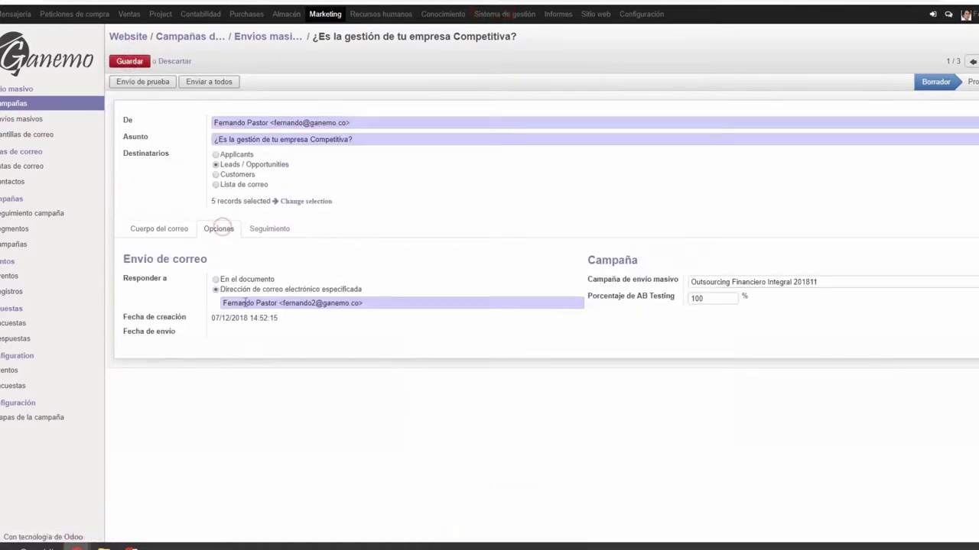
triple_click(373, 123)
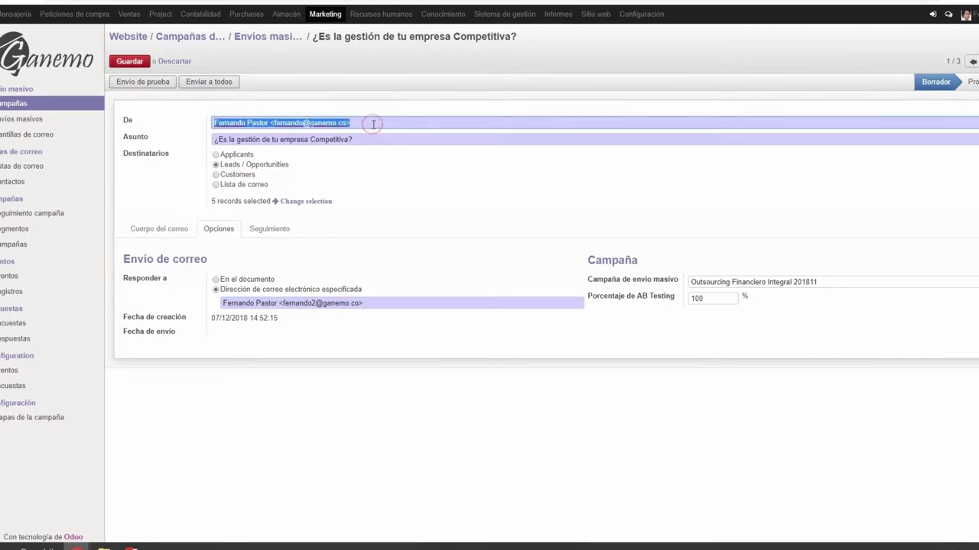
click(315, 300)
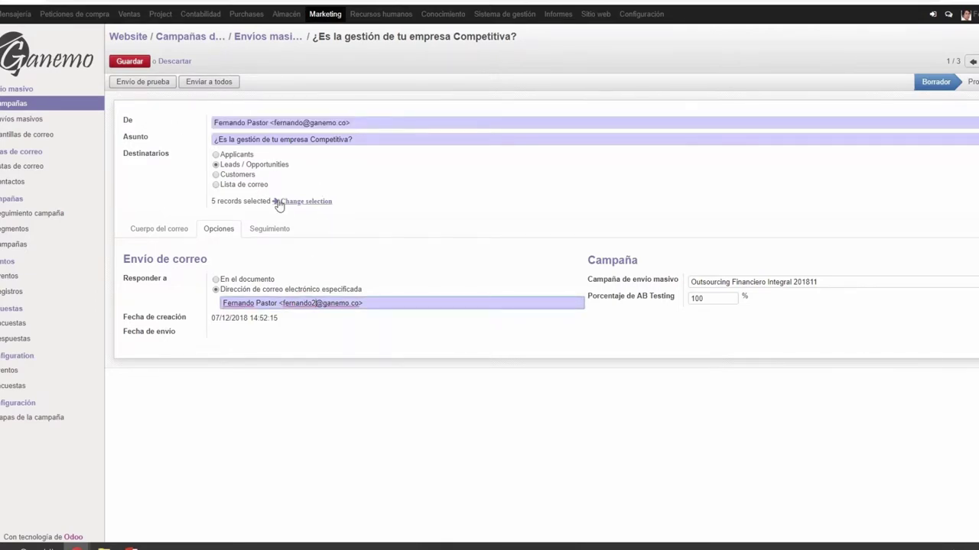
triple_click(287, 123)
key(ctrl+c)
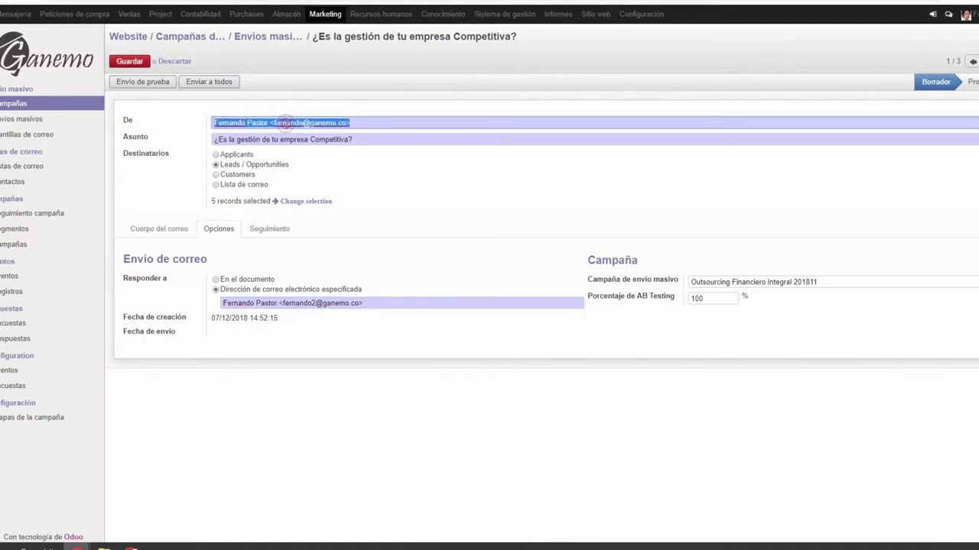
click(310, 303)
triple_click(310, 302)
key(ctrl+v)
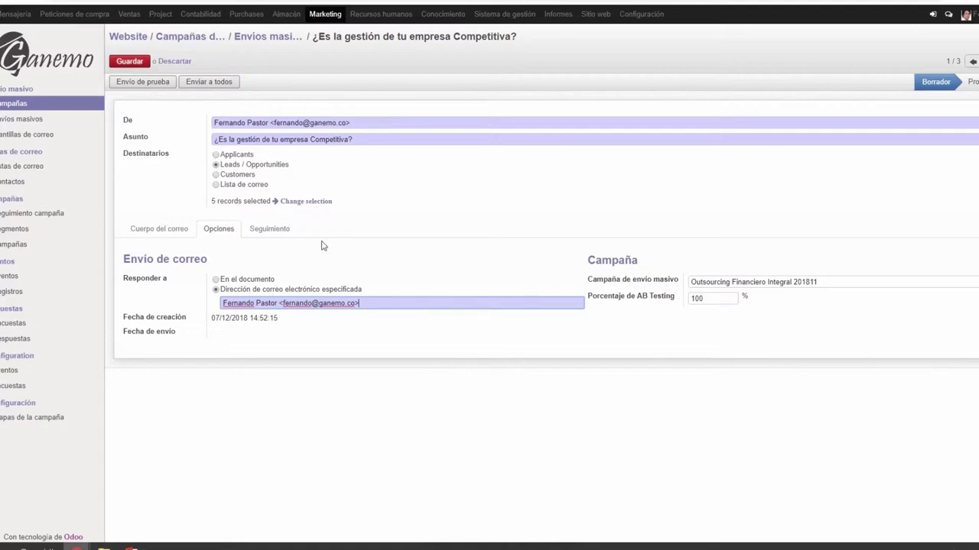
Check the mailing's e-mail body and save the changes to the mailing.
click(174, 231)
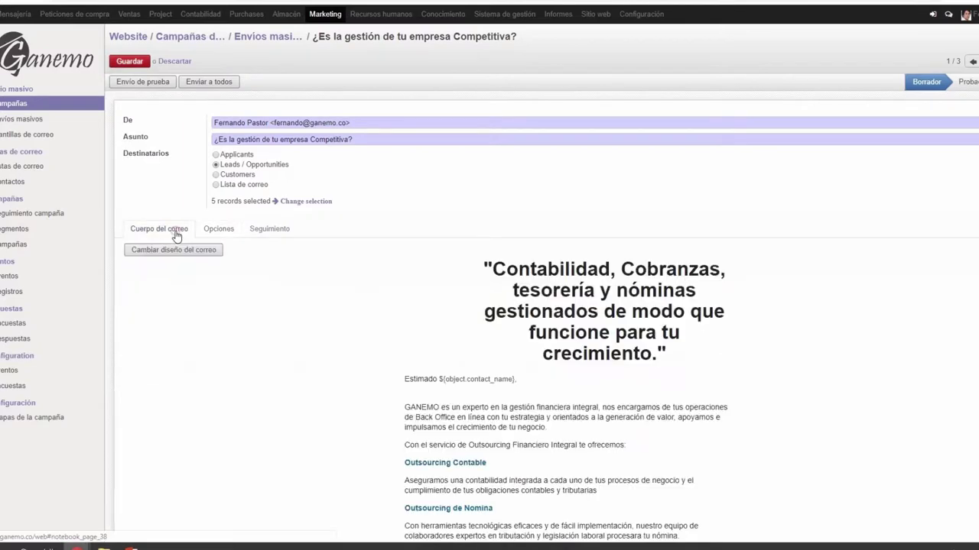
scroll(410, 305, down, 2)
scroll(343, 305, up, 2)
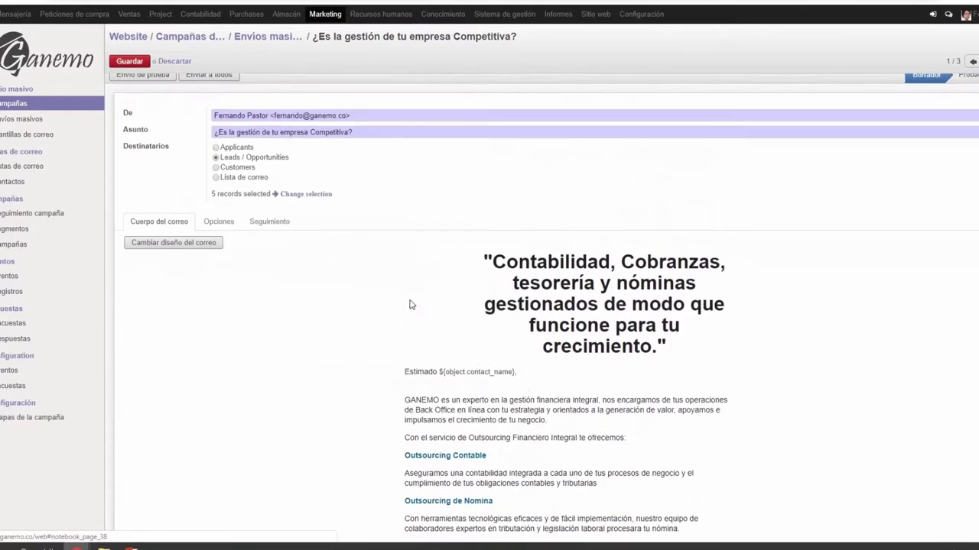
click(129, 63)
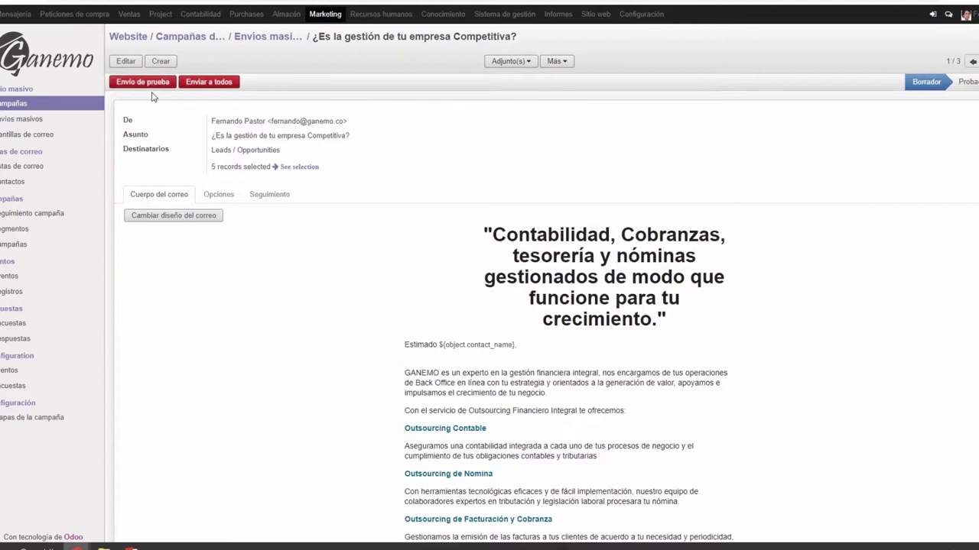
Review the complete message down to its signature and send the mailing to all selected recipients.
scroll(590, 475, down, 3)
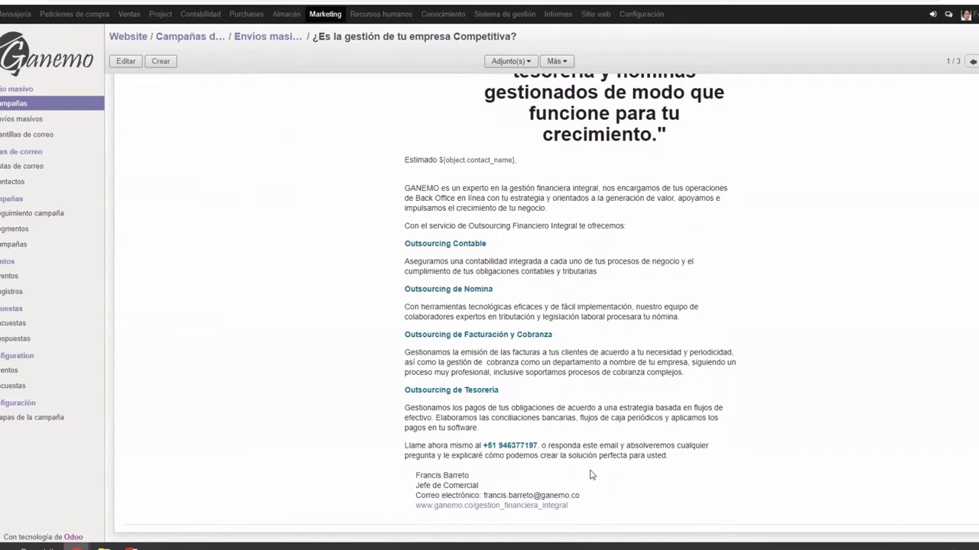
scroll(590, 475, up, 3)
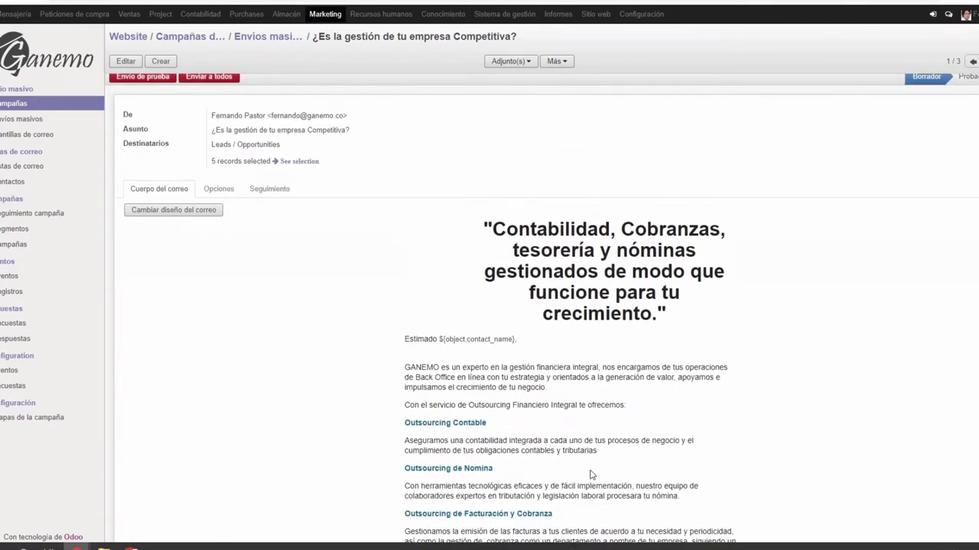
scroll(590, 475, up, 1)
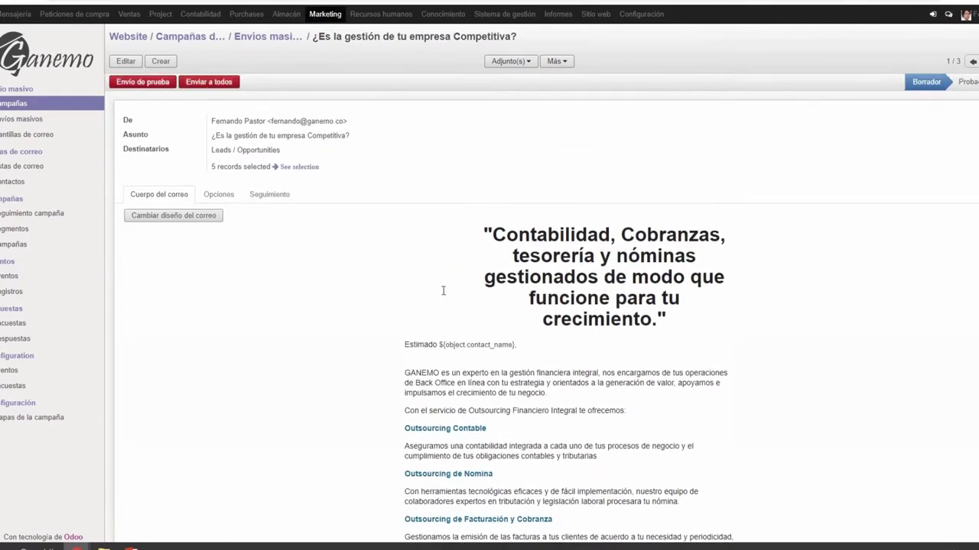
click(212, 83)
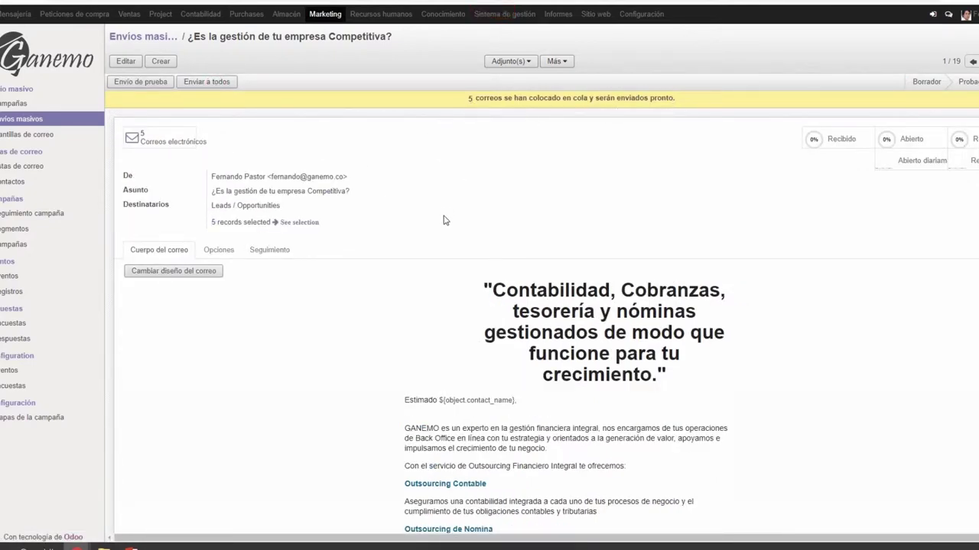
Look over the sent mailing and open its e-mail statistics to examine the sent, exception, opened and replied entries.
scroll(440, 241, down, 1)
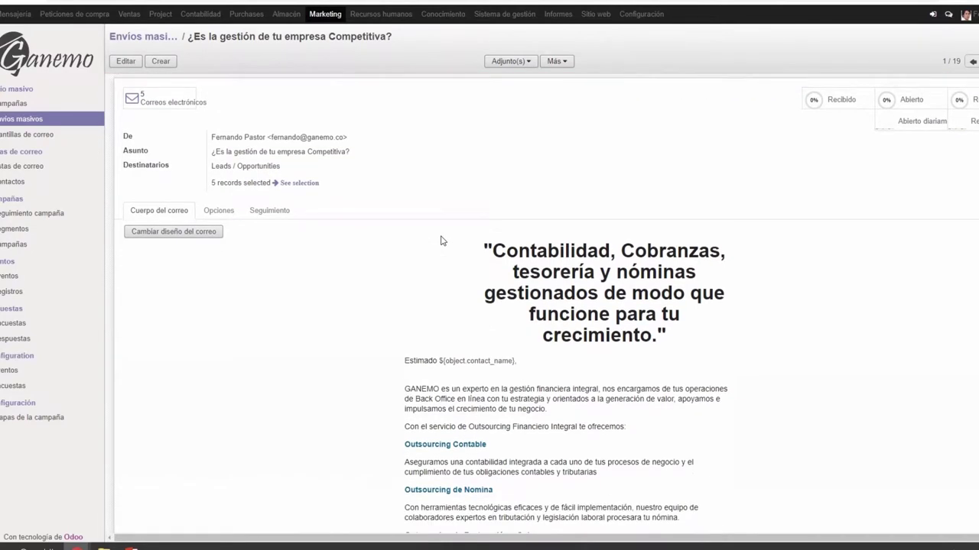
scroll(441, 241, up, 1)
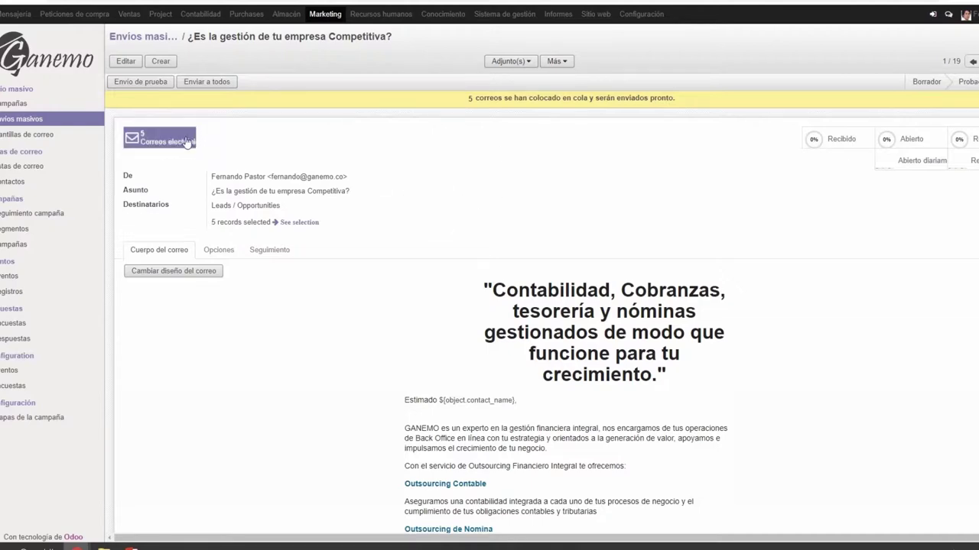
scroll(252, 317, down, 3)
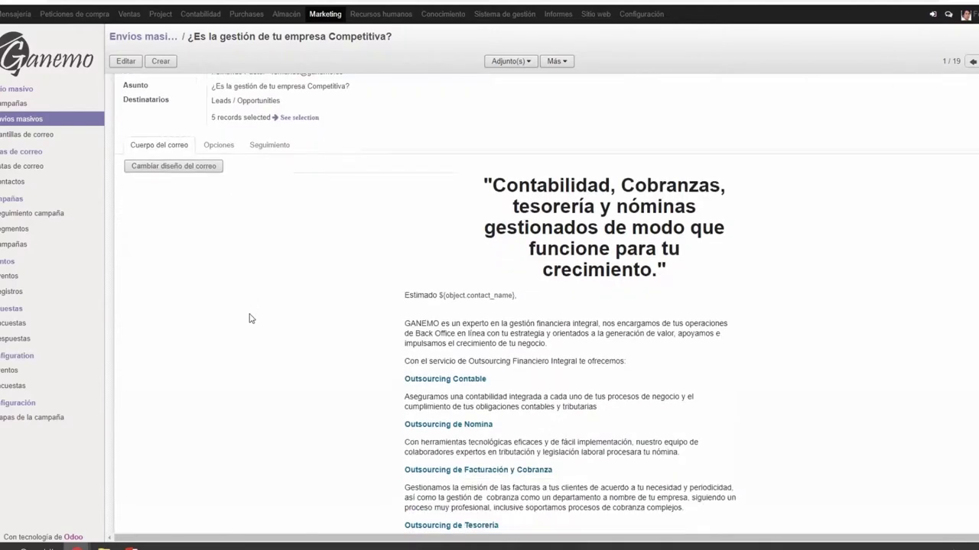
scroll(251, 317, up, 3)
click(163, 138)
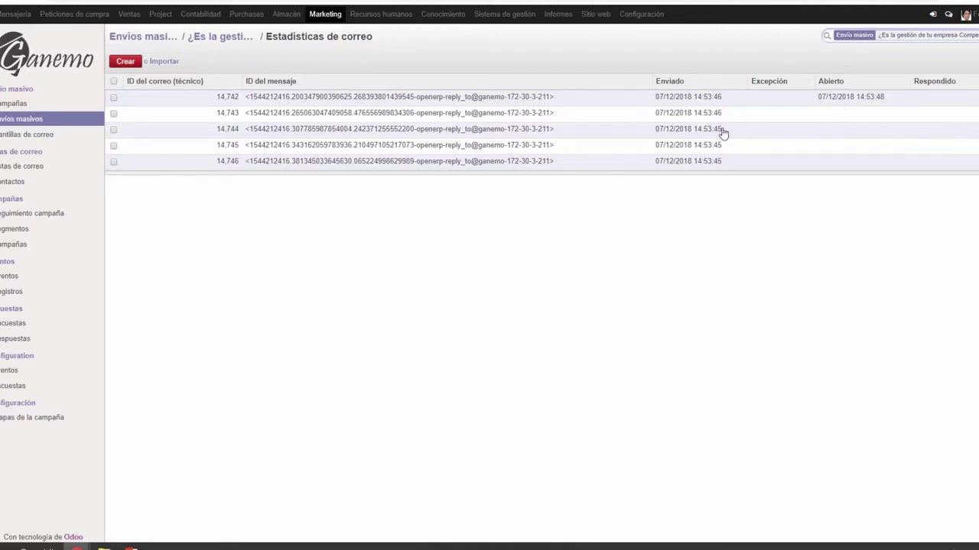
Return to the mailing record, switch to Gmail and read the received "¿Es la gestión de tu empresa Competitiva?" message in the primary inbox.
click(232, 40)
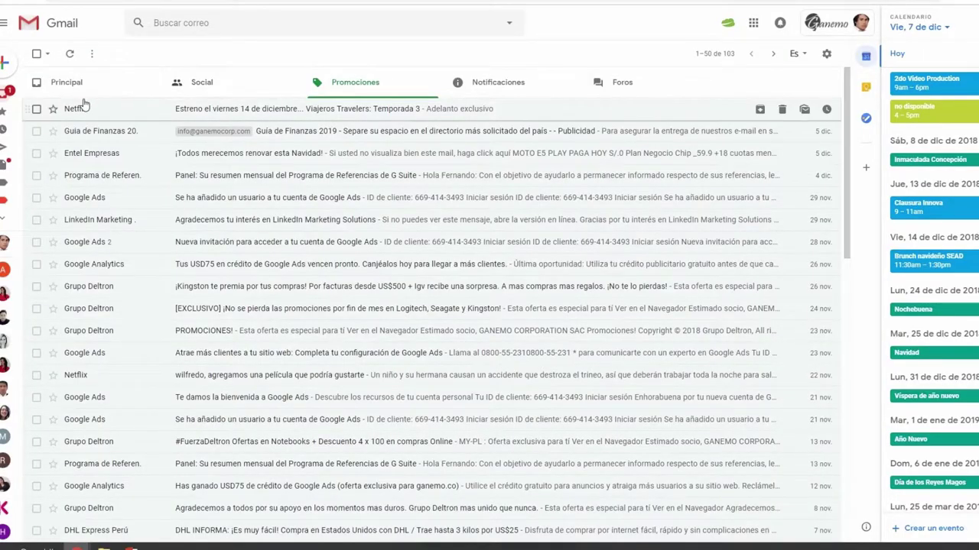
click(15, 93)
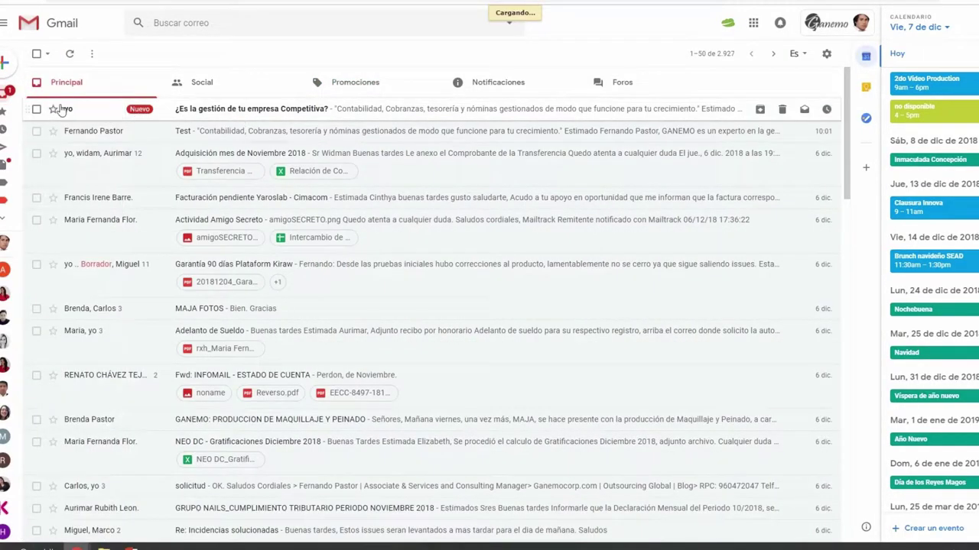
click(246, 115)
scroll(406, 318, down, 3)
scroll(409, 320, up, 3)
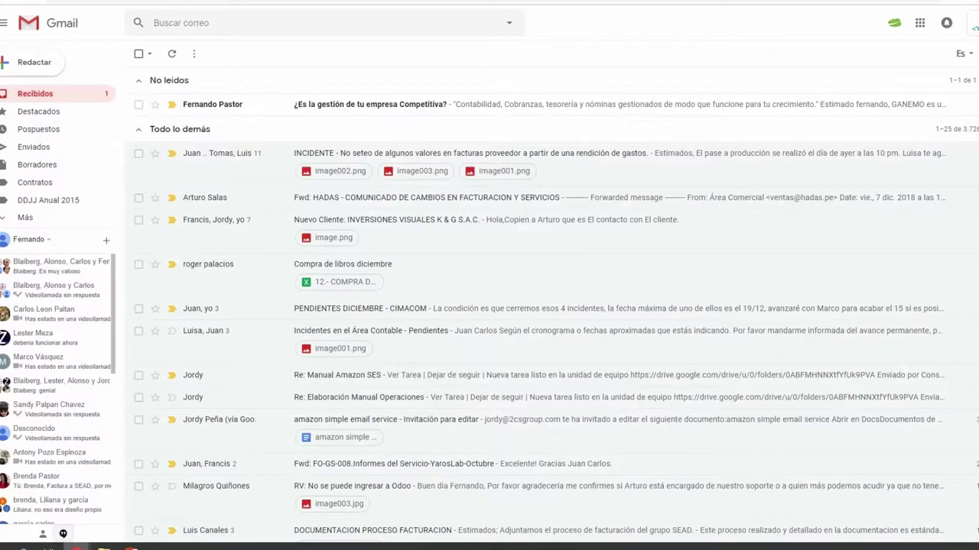
Open the unread campaign message in the second Gmail account and read it through to the signature.
click(234, 111)
scroll(483, 341, down, 3)
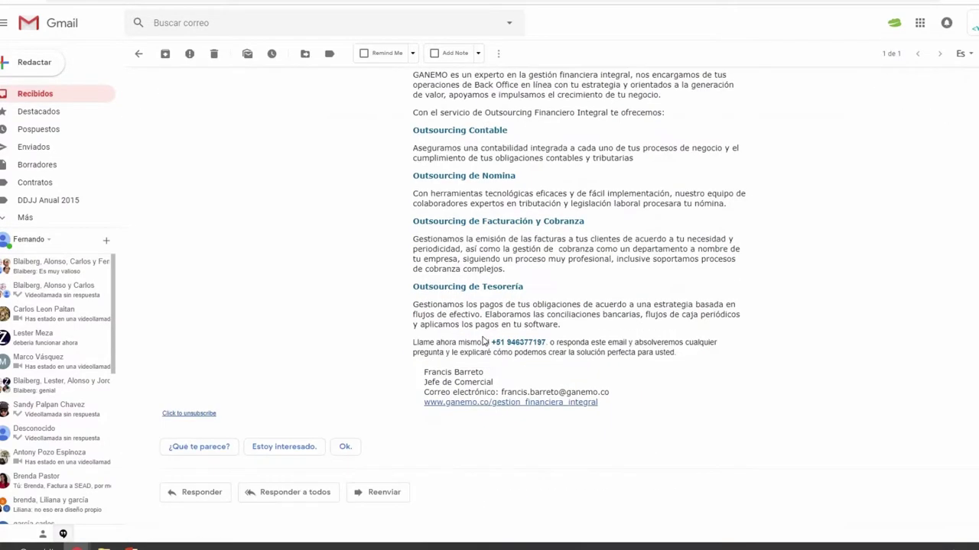
scroll(482, 341, up, 3)
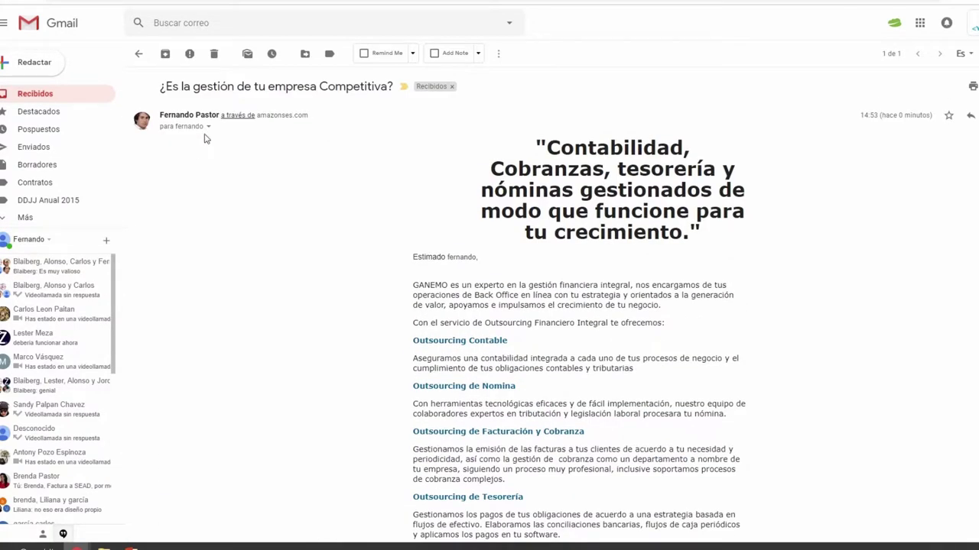
Check the message's sending domain and expand its header details to examine the sender, reply-to and signing information.
drag(257, 116, 301, 114)
click(300, 115)
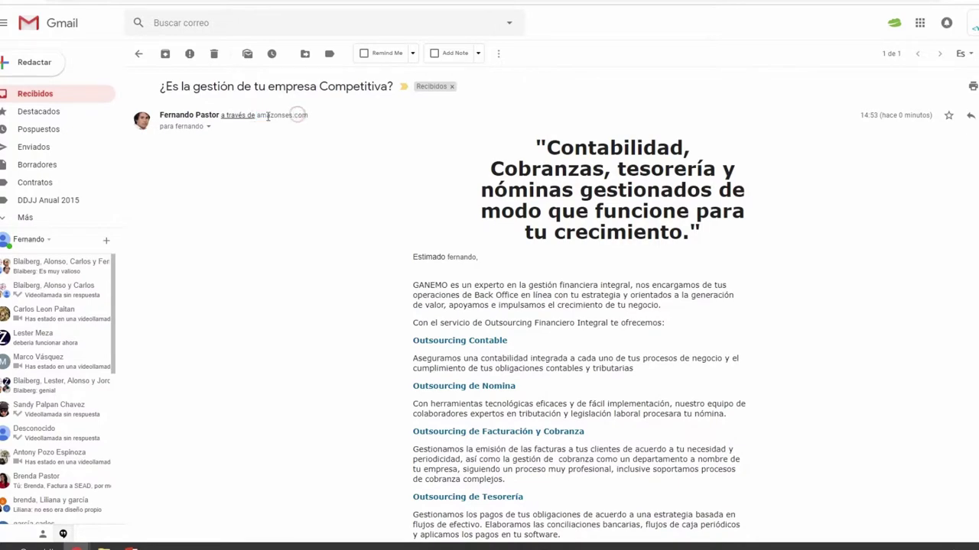
click(207, 127)
click(207, 127)
click(207, 126)
click(208, 127)
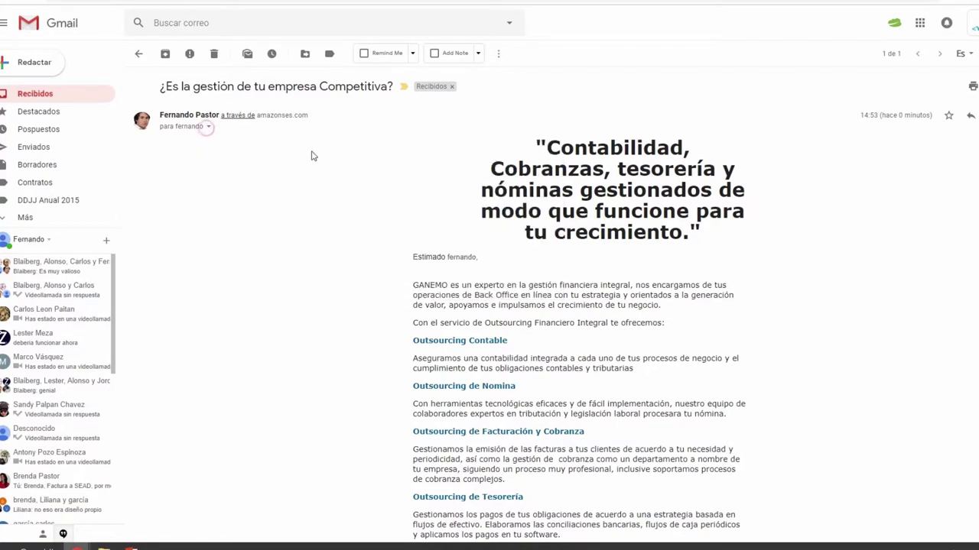
click(207, 127)
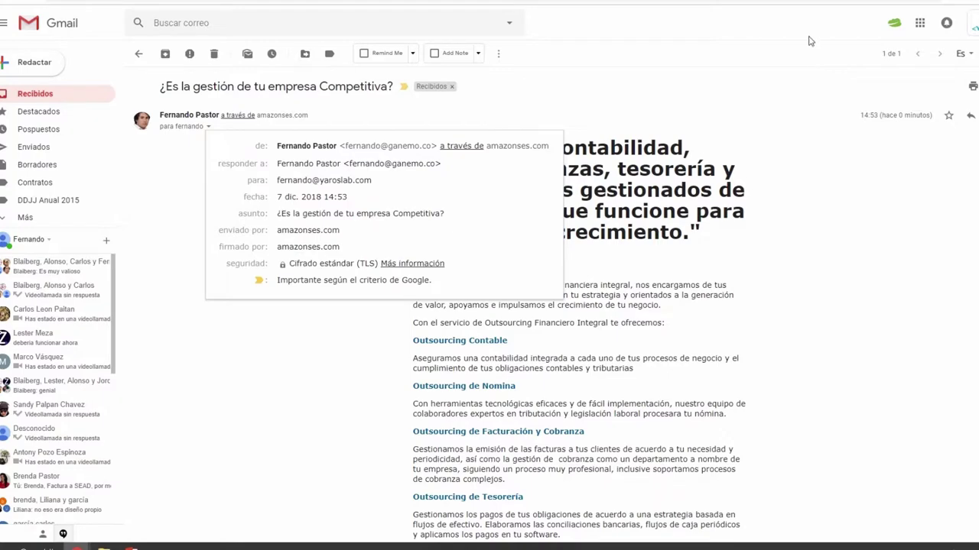
Switch back to Odoo, reopen the mailing's e-mail statistics to check the opened entries, and return to the mailing.
key(ctrl+Tab)
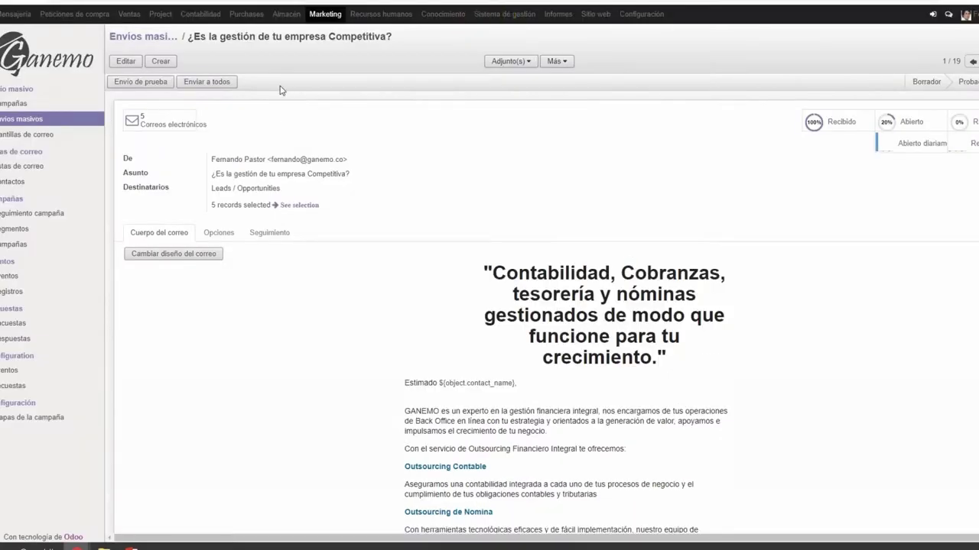
click(159, 124)
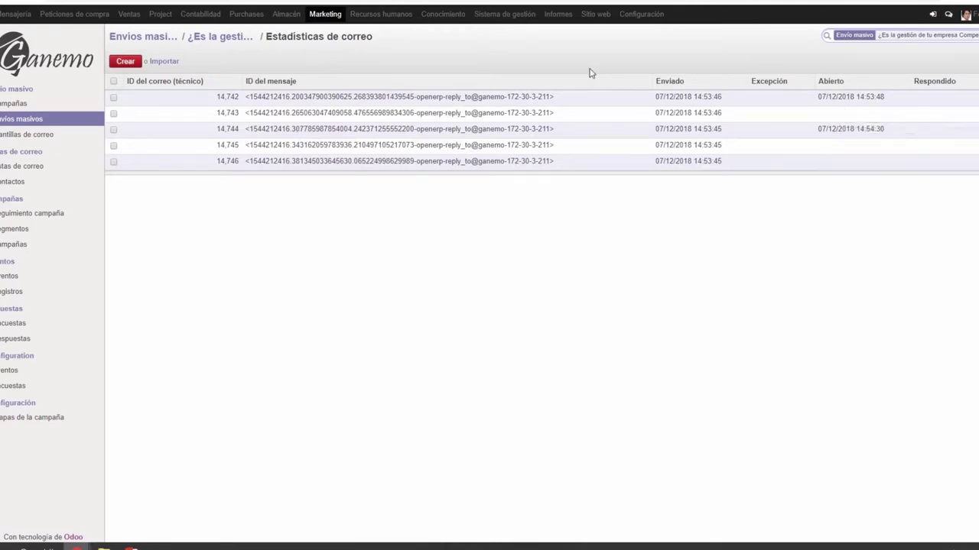
click(240, 39)
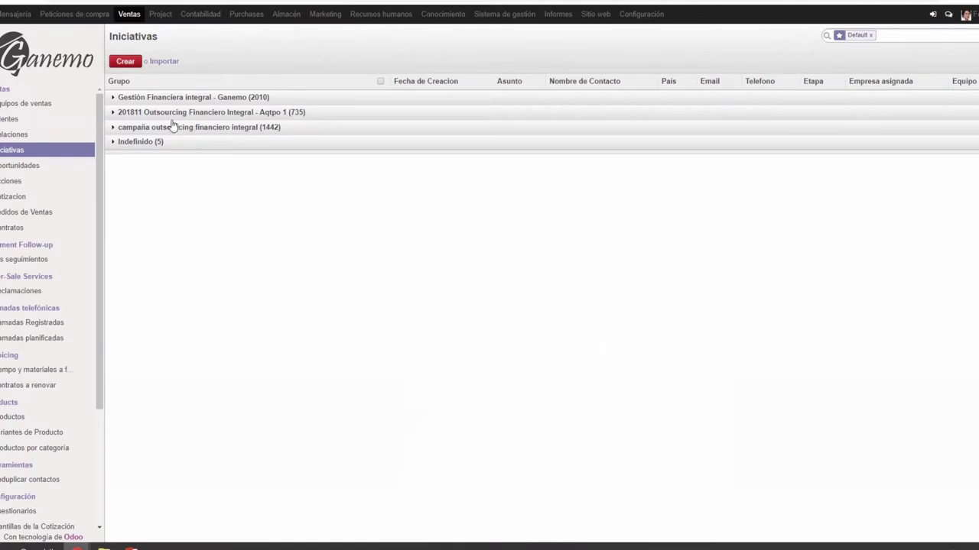
Open the first Test opportunity in the New stage and examine its initiative details, including the marketing campaign, channel and source.
click(40, 166)
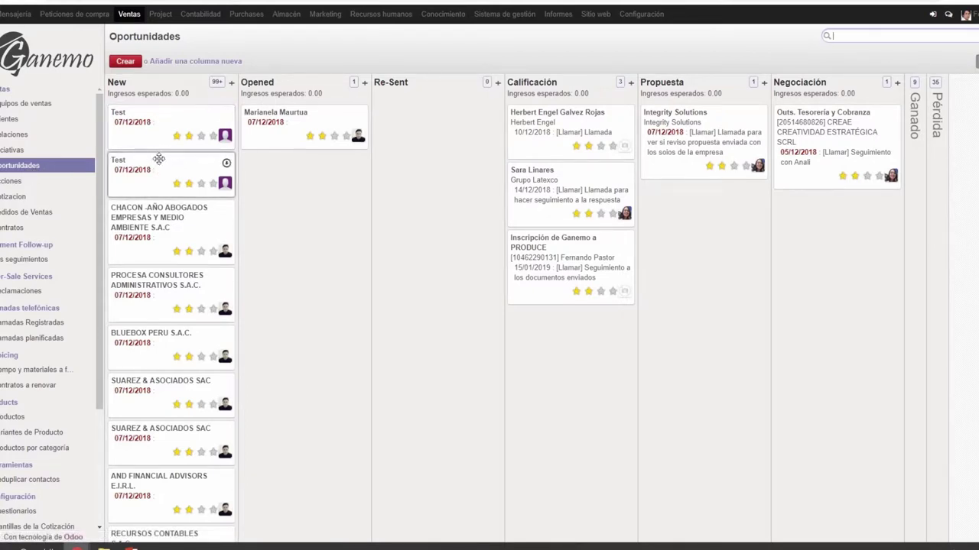
mouse_move(214, 132)
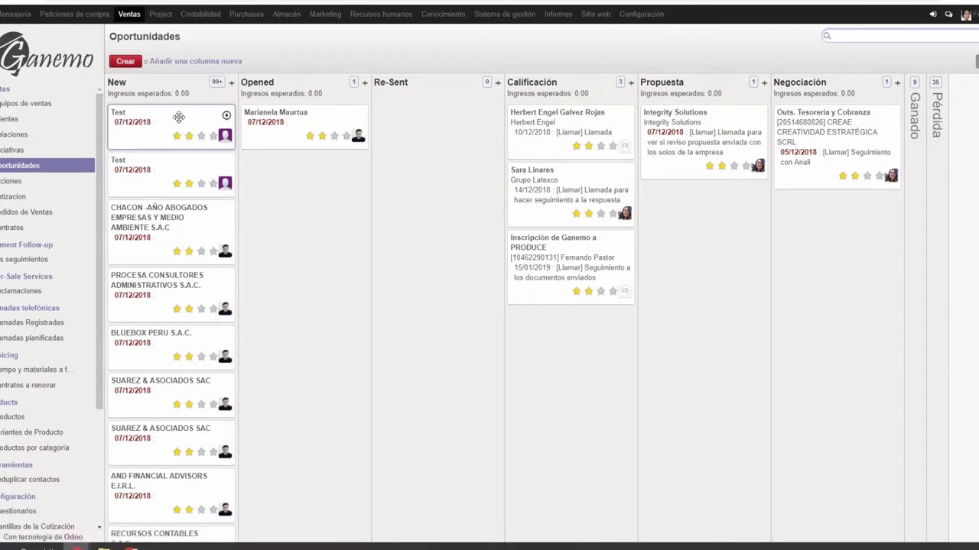
click(178, 117)
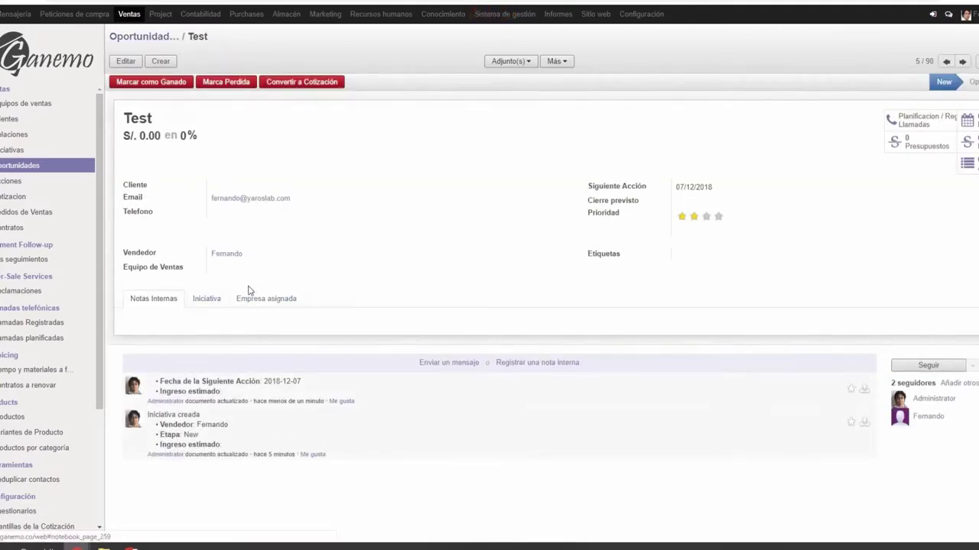
click(208, 302)
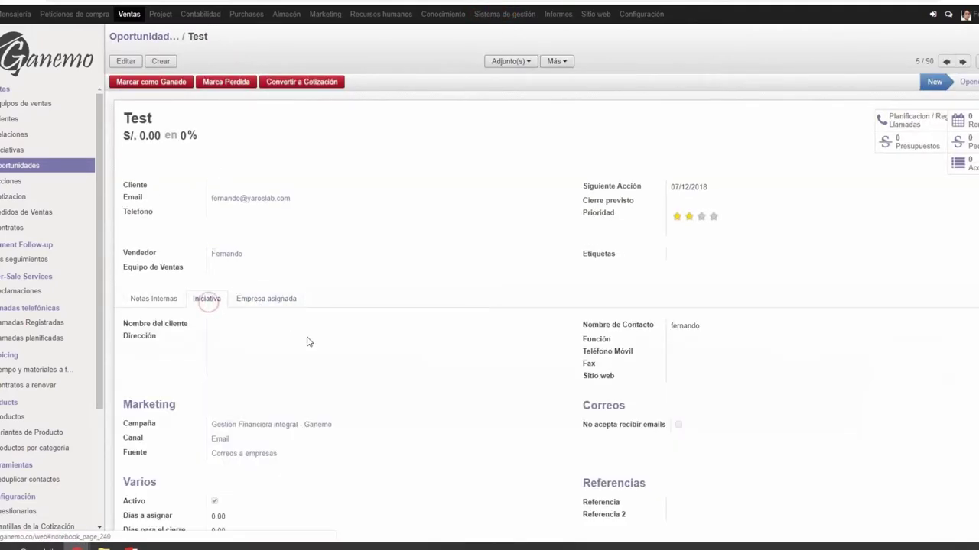
scroll(306, 342, down, 3)
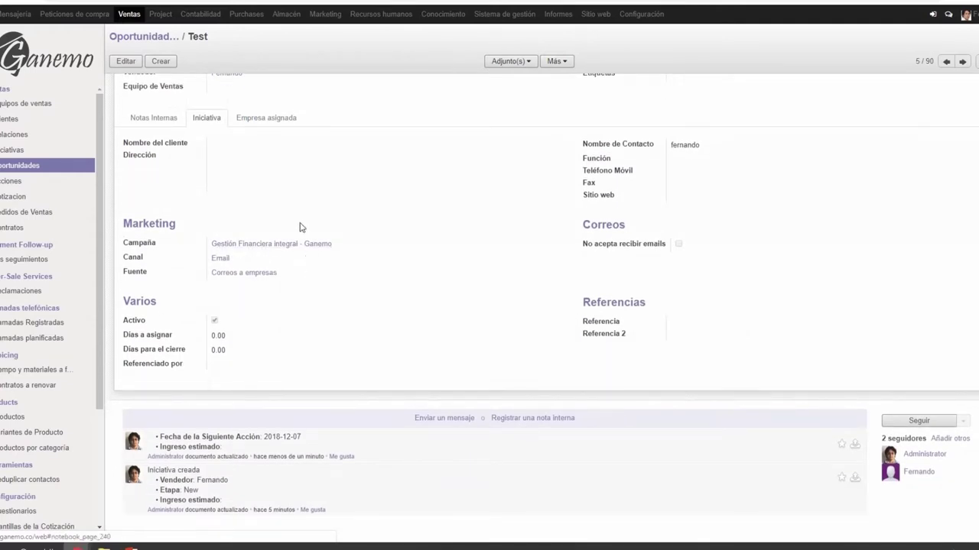
scroll(172, 135, up, 3)
Switch to the Campaña 201811 Outsourcing Financiero Integral spreadsheet and review the manual call activity and the 'Opened' stage-change activity.
key(alt+Tab)
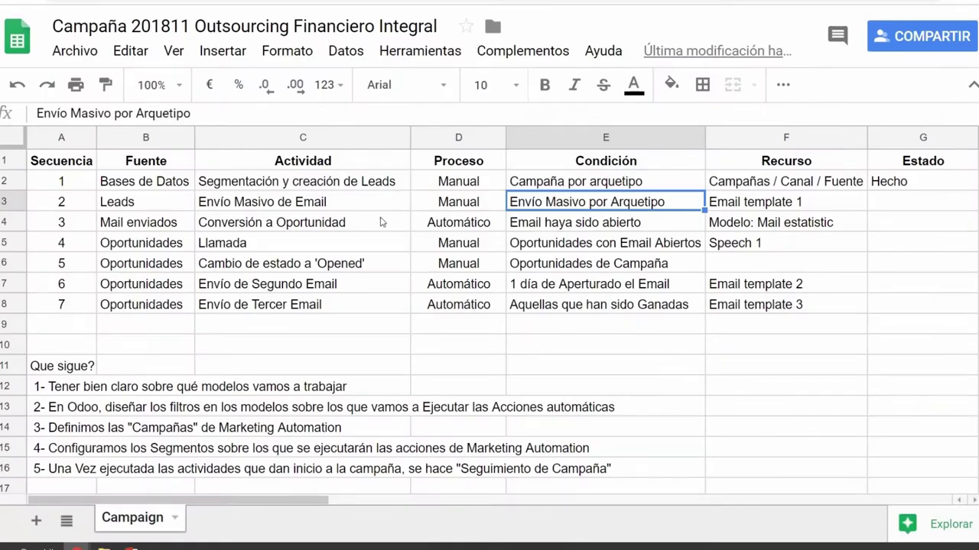
click(319, 242)
click(464, 243)
click(382, 246)
click(431, 246)
click(375, 244)
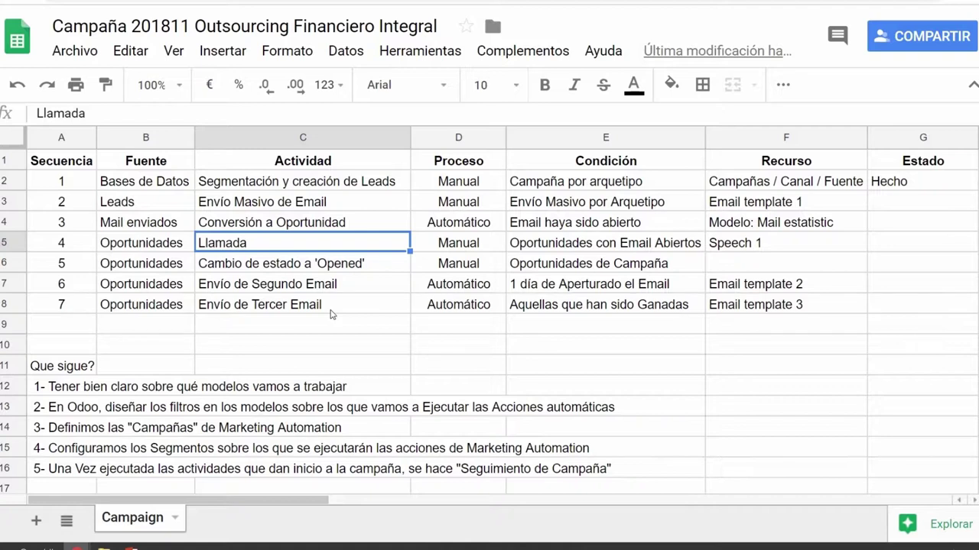
click(454, 239)
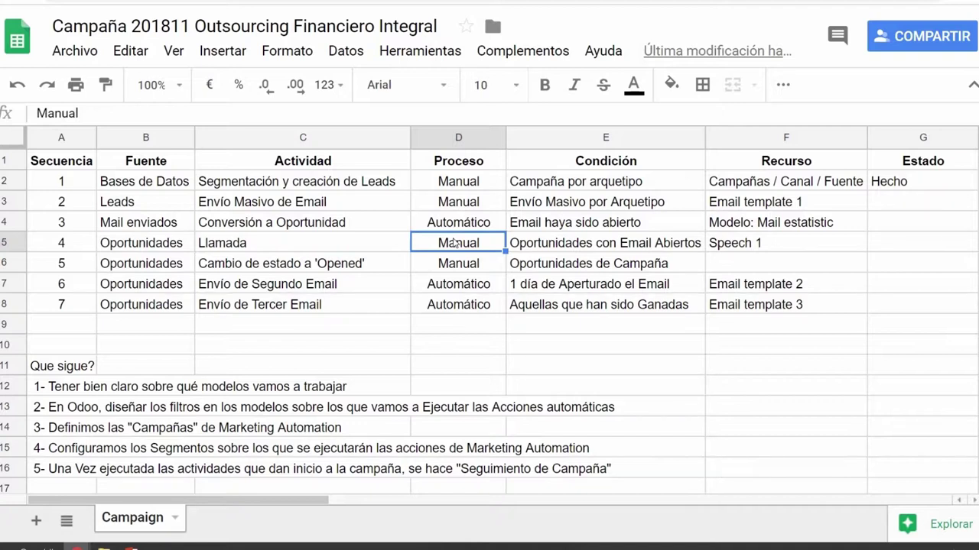
click(380, 252)
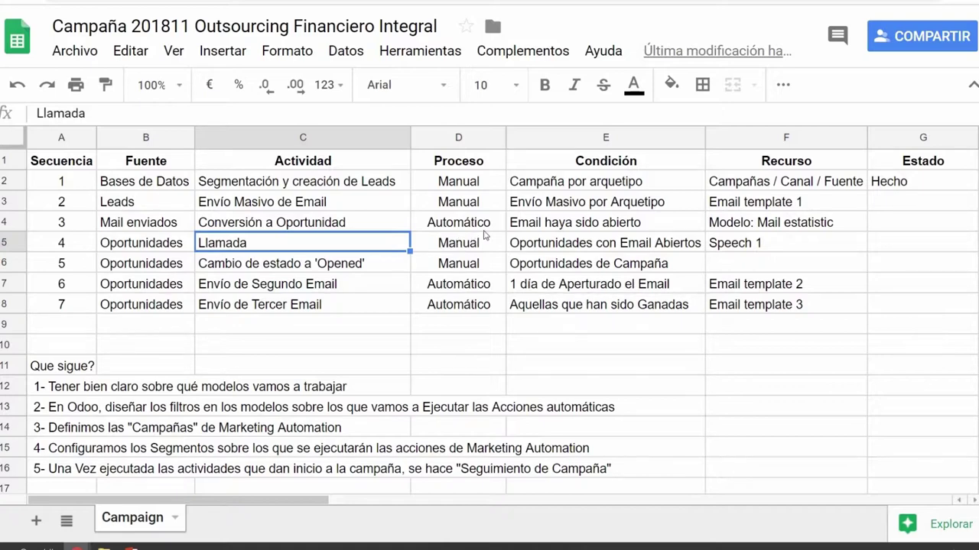
click(282, 269)
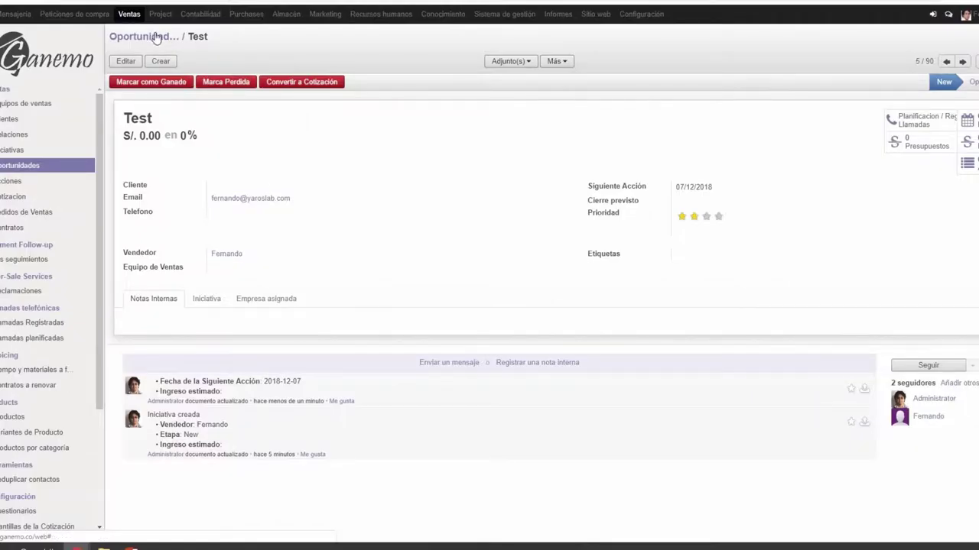
Return to Odoo's opportunities board and move both Test opportunities from the New stage to Opened.
click(155, 37)
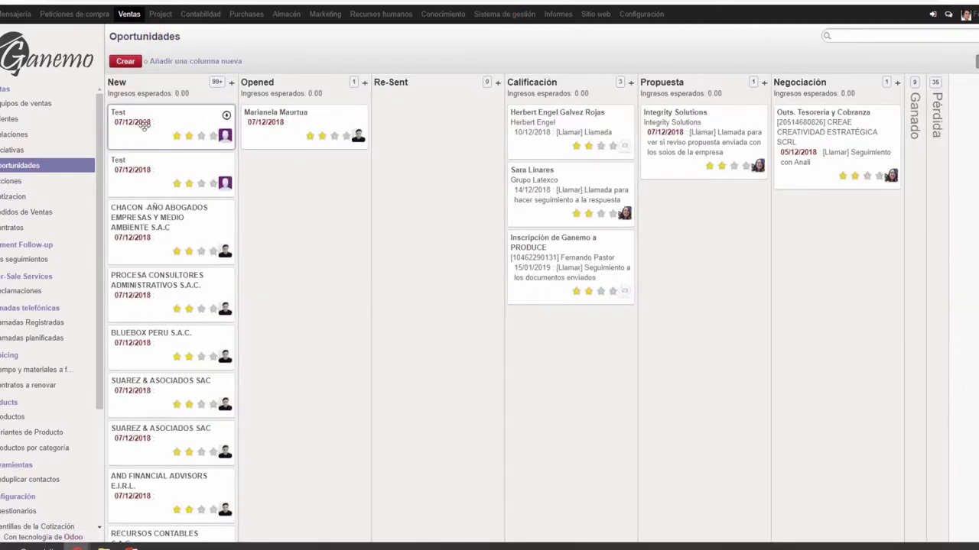
drag(149, 121, 274, 119)
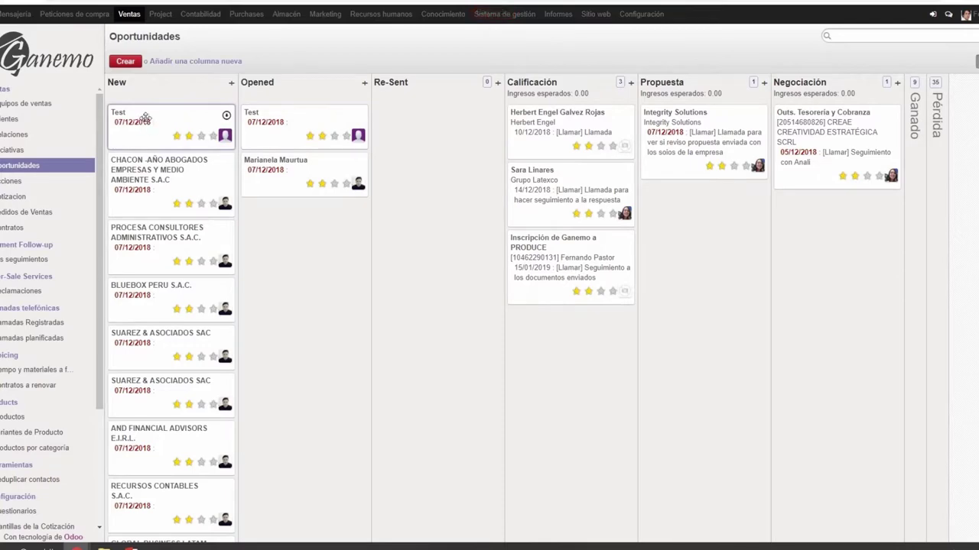
drag(150, 123, 283, 115)
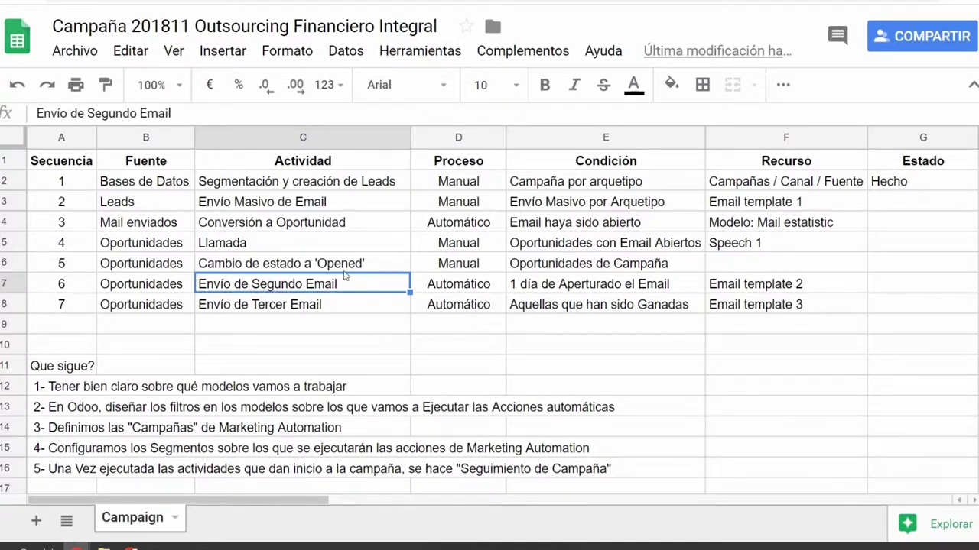
Review the 'Opened' stage change and the automatic second and third e-mail activities in the campaign spreadsheet.
click(321, 263)
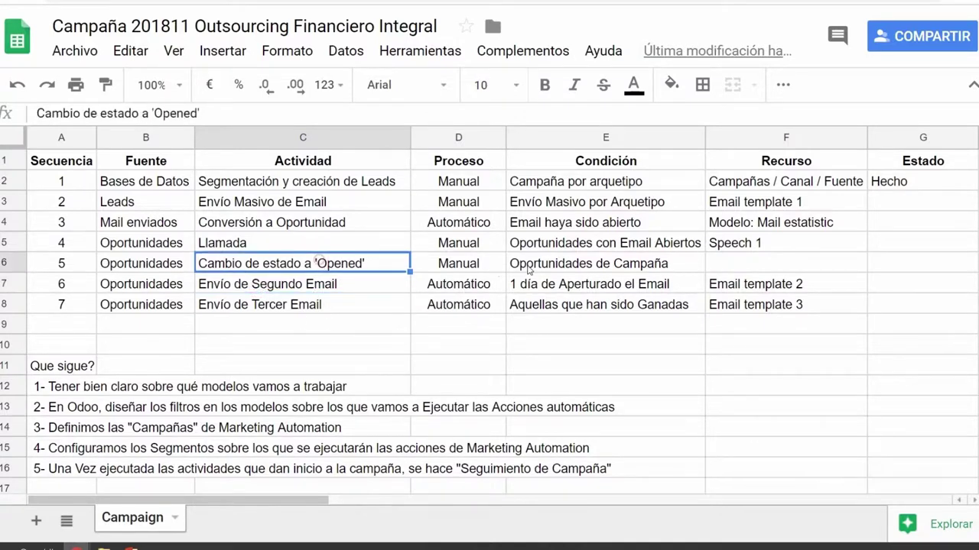
click(474, 291)
click(459, 305)
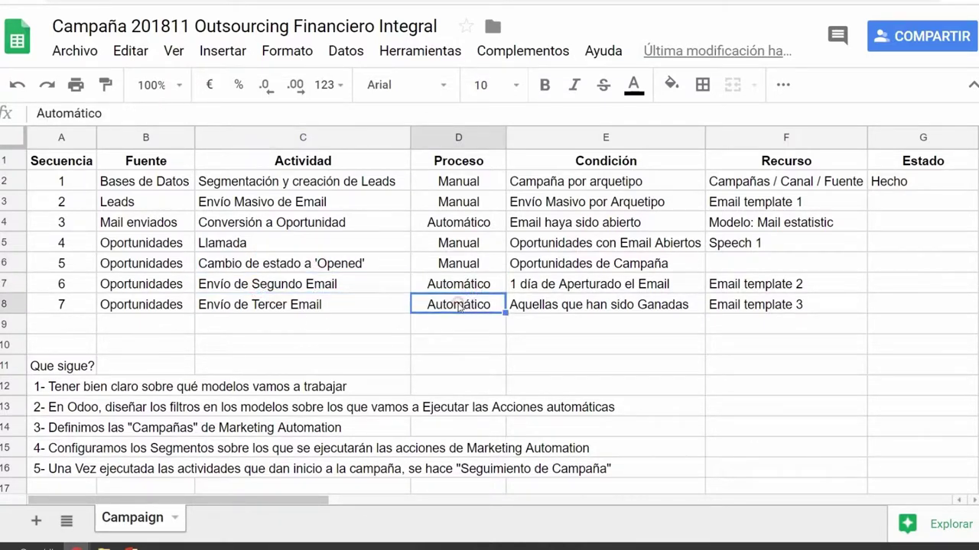
click(365, 284)
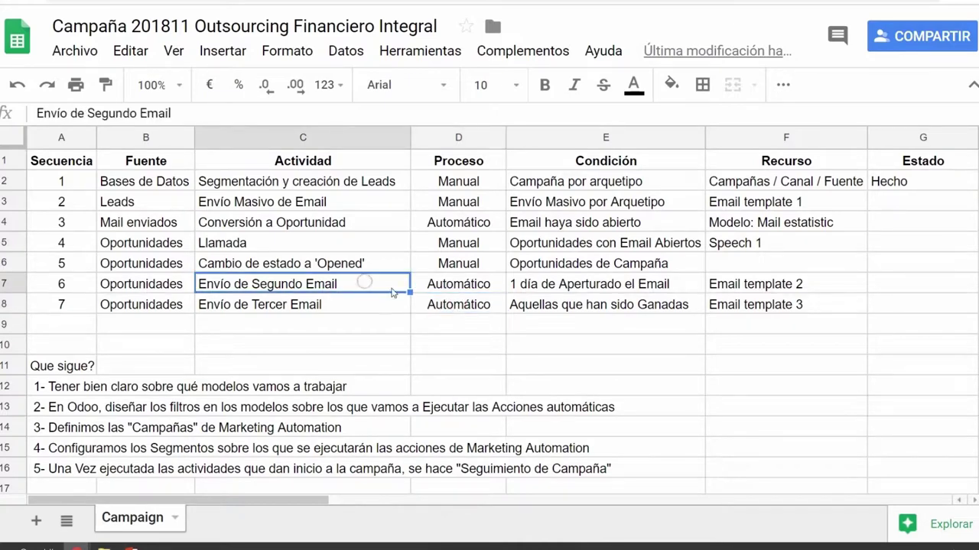
click(371, 304)
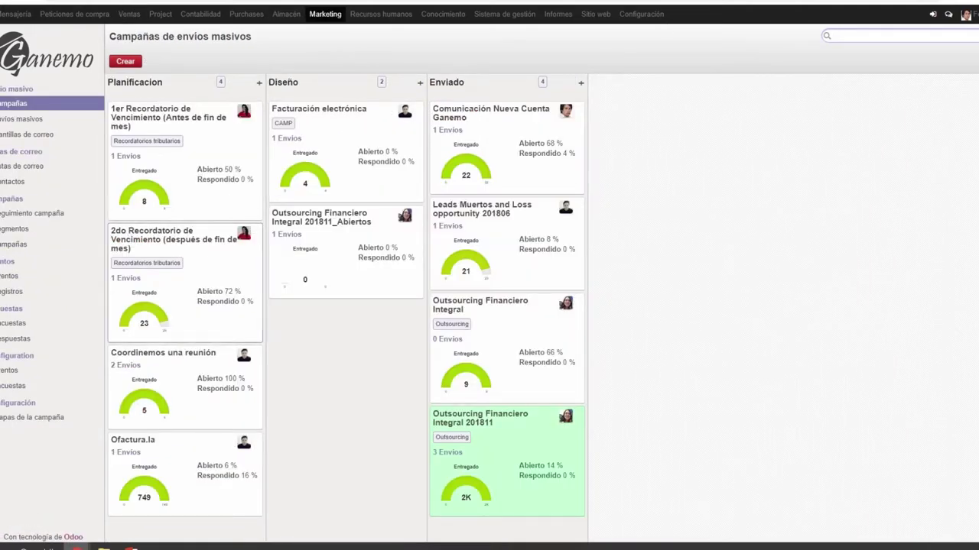
Open Odoo's campaign tracking and examine the activities and execution dates in the "Open email opportunity to ReOpened" group.
click(31, 215)
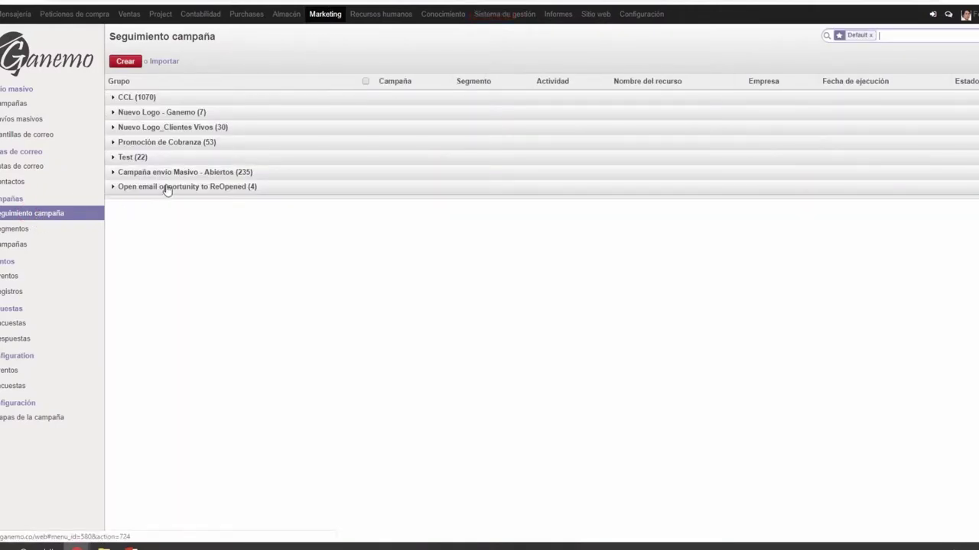
click(135, 189)
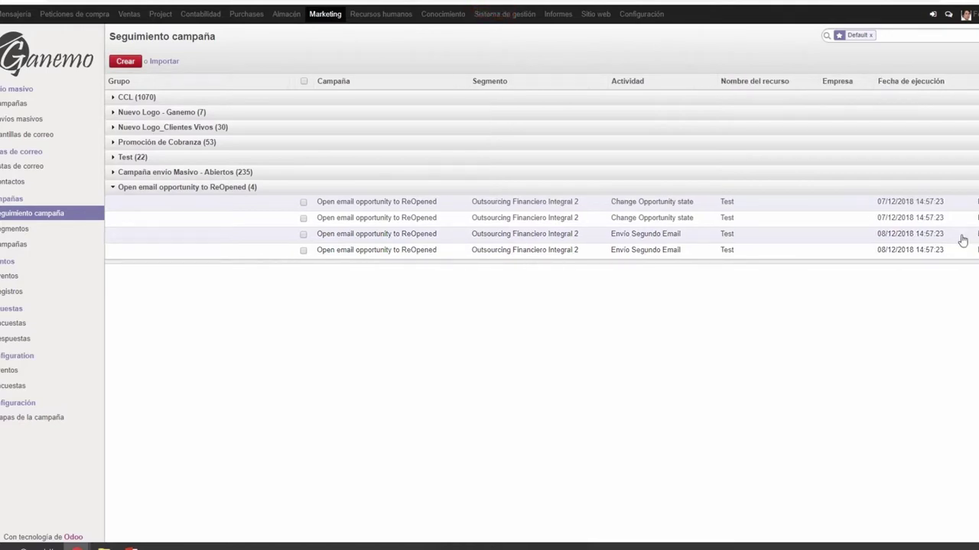
click(292, 190)
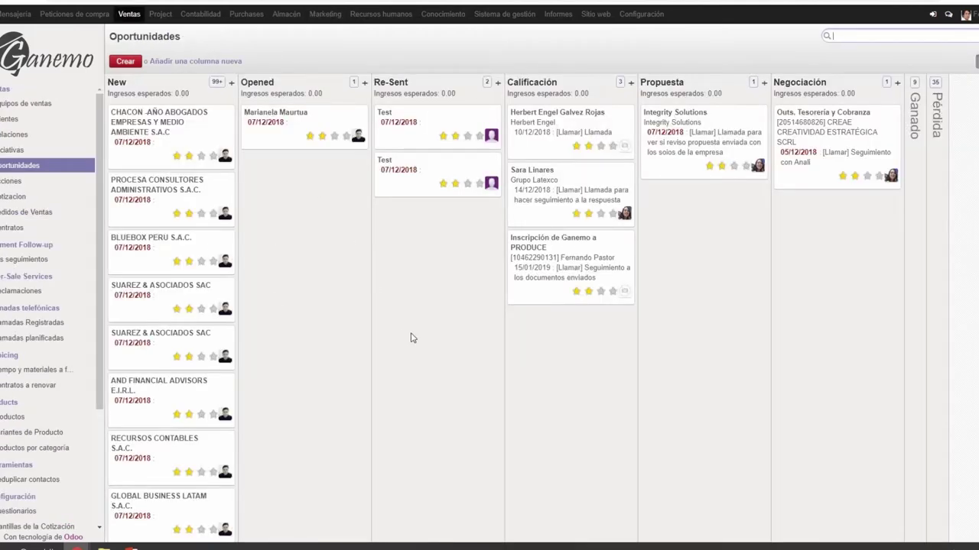
Look over the opportunities board, then reload the campaign tracking and recheck the "Open email opportunity to ReOpened" group.
scroll(411, 338, down, 2)
scroll(417, 337, up, 2)
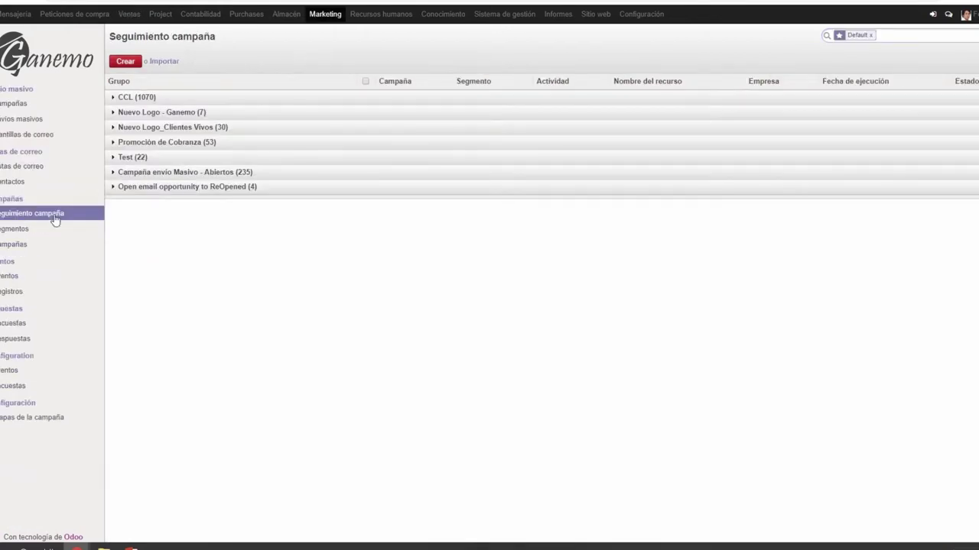
click(50, 217)
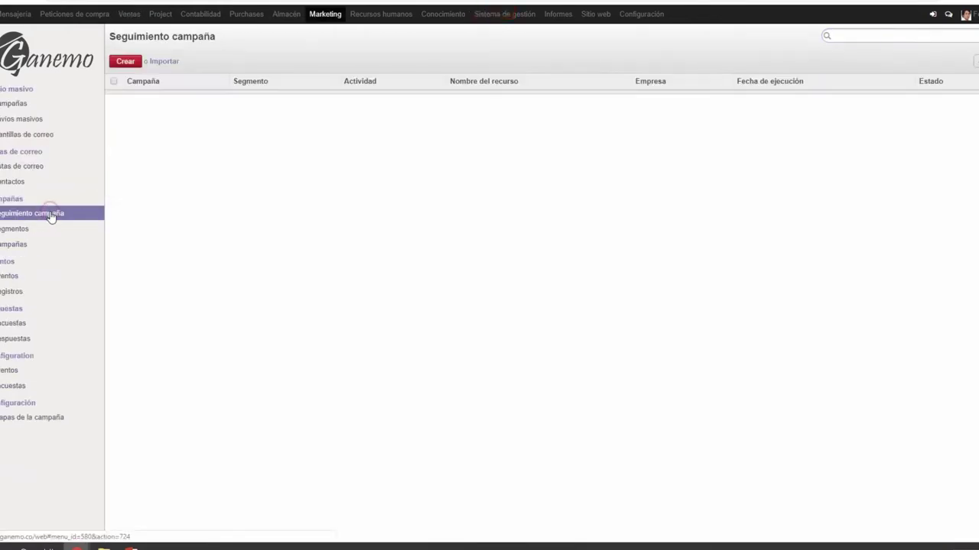
click(189, 189)
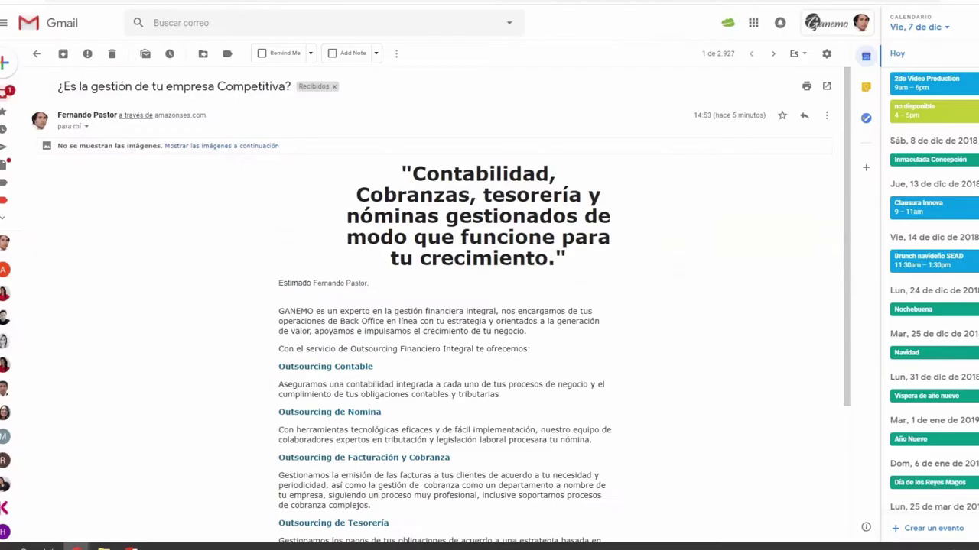
Switch to the Ganemo Gmail inbox and read the new "Coordinemos una reunión" e-mail from leads.
click(8, 93)
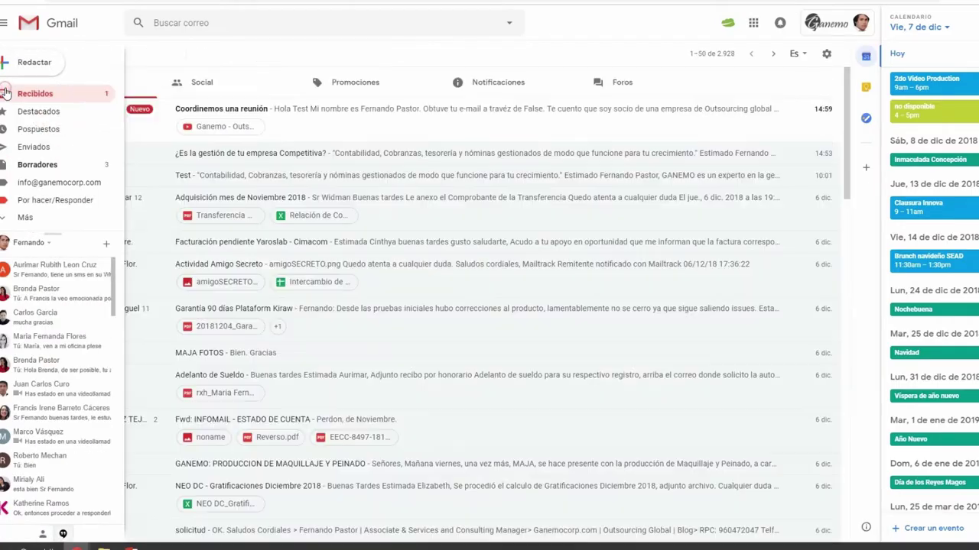
click(124, 123)
scroll(251, 281, down, 3)
scroll(251, 281, up, 2)
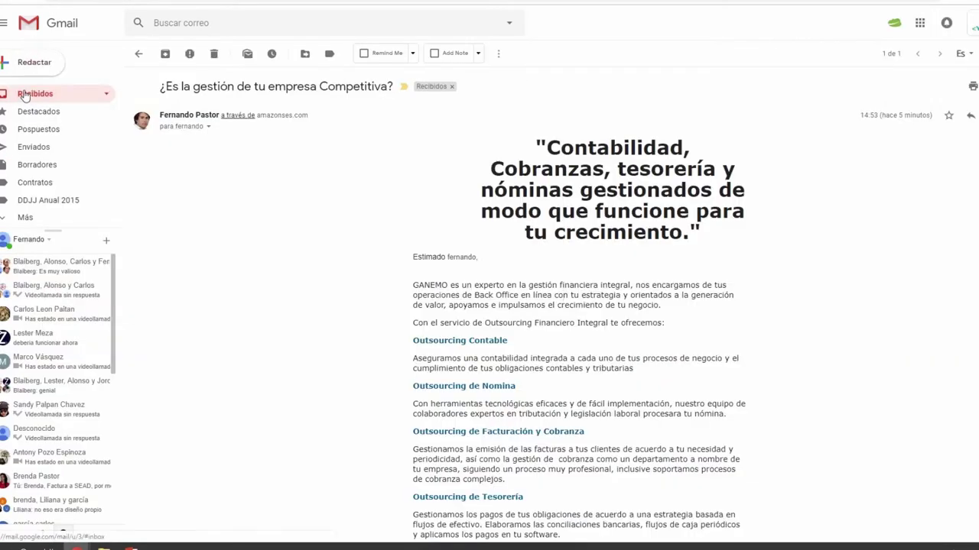
Return to the second Gmail account's inbox and read its "Coordinemos una reunión" e-mail.
click(24, 93)
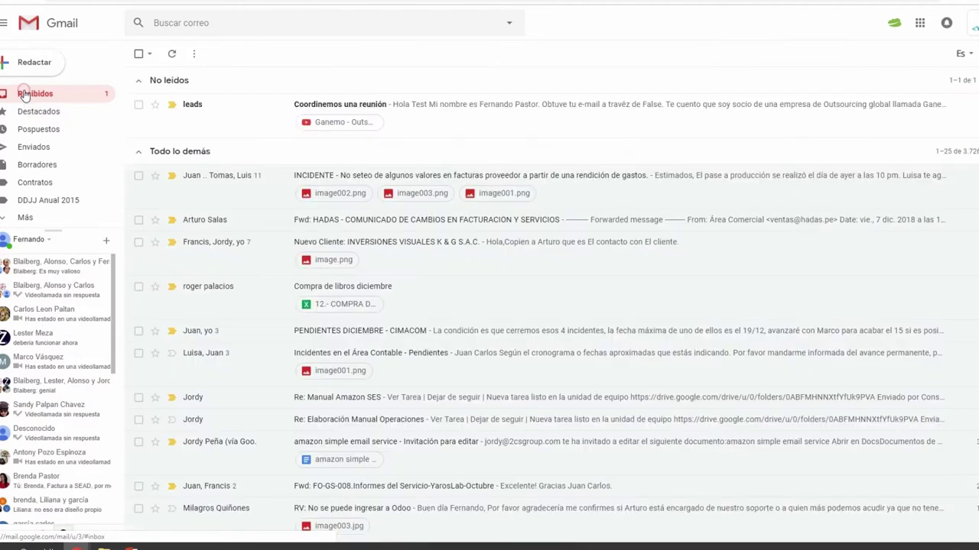
click(221, 118)
scroll(321, 208, down, 1)
scroll(305, 247, up, 1)
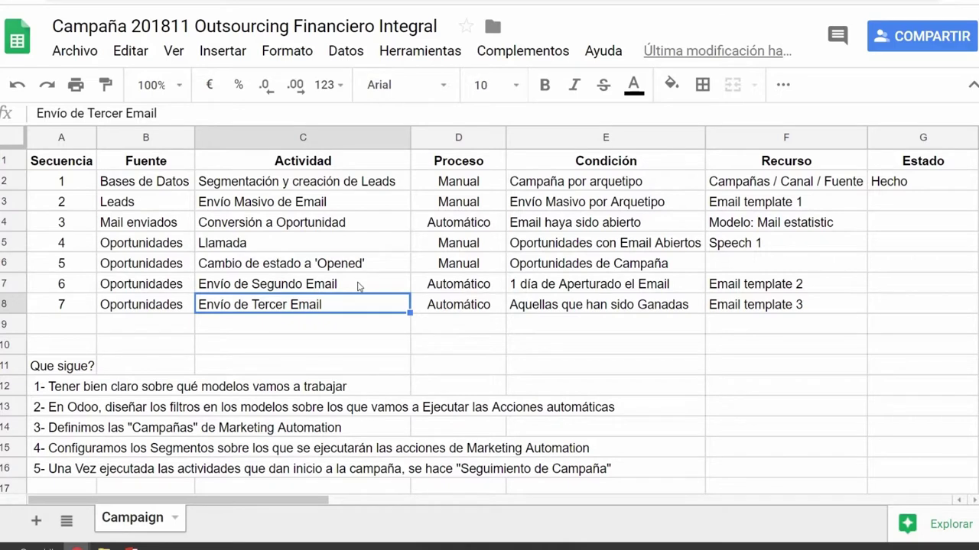
Switch to the campaign spreadsheet and review the process and condition of the third e-mail activity.
click(358, 285)
click(446, 306)
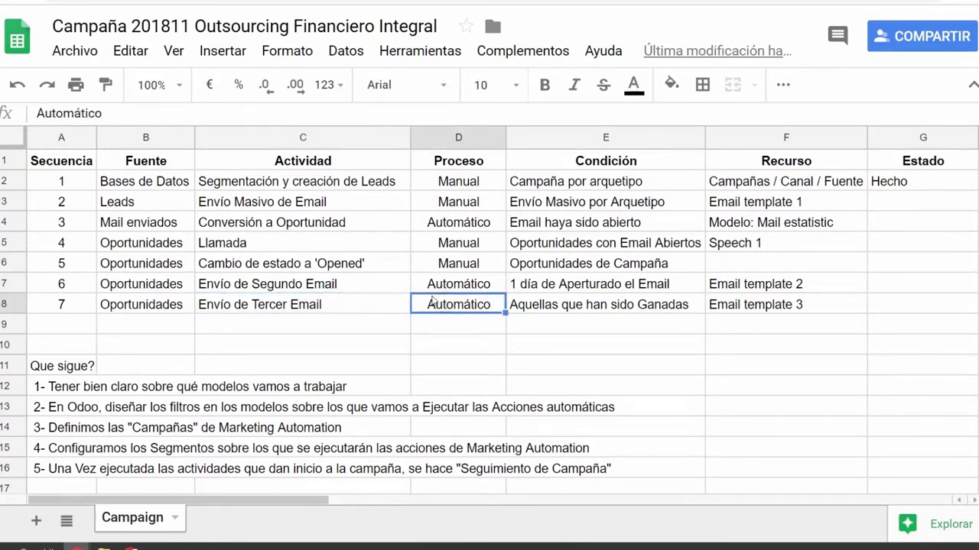
click(743, 300)
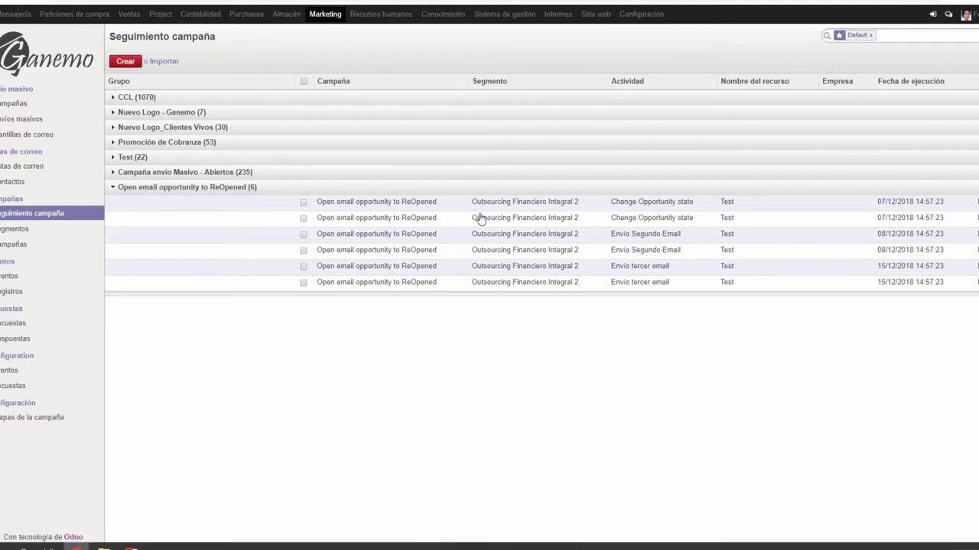
Check the Ganemo mailbox for the third e-mail in the "Coordinemos una reunión" conversation and return to the inbox.
click(49, 7)
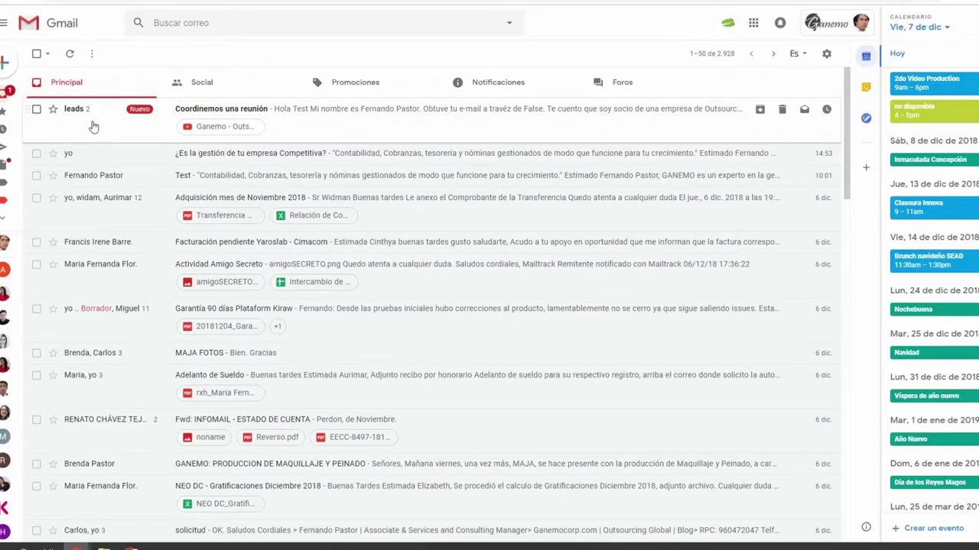
click(92, 125)
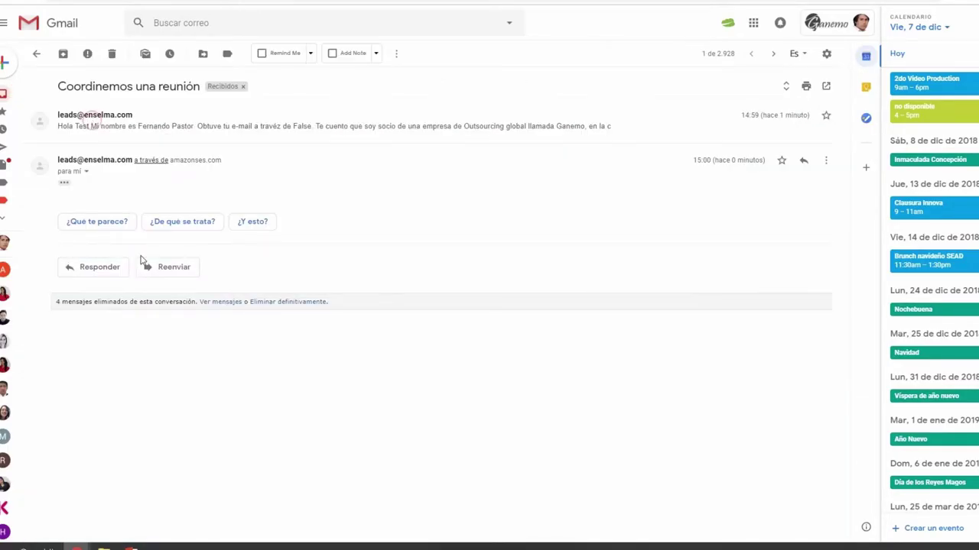
scroll(214, 396, down, 2)
scroll(215, 396, up, 2)
click(40, 52)
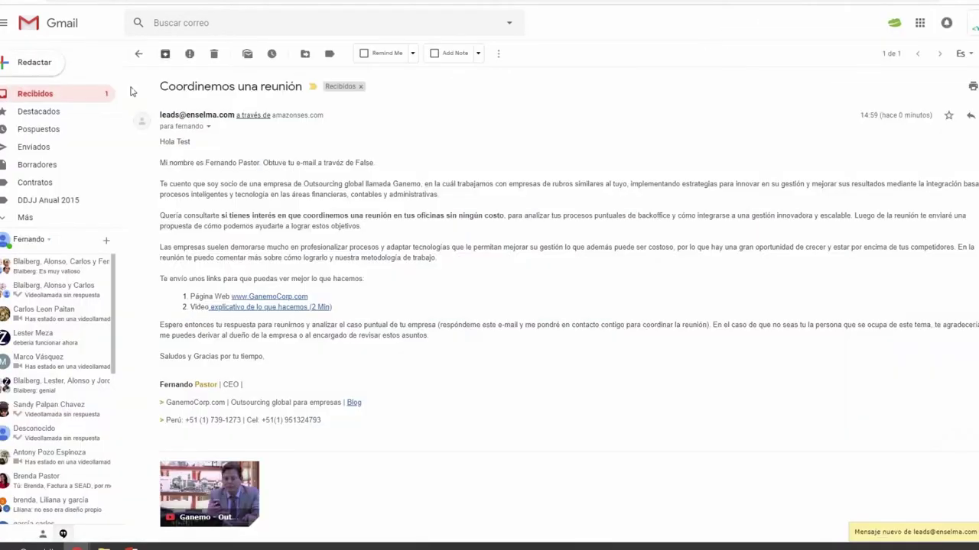
Open the "Coordinemos una reunión" conversation in the second Gmail account, expand the latest message's trimmed content and review its subject.
click(42, 97)
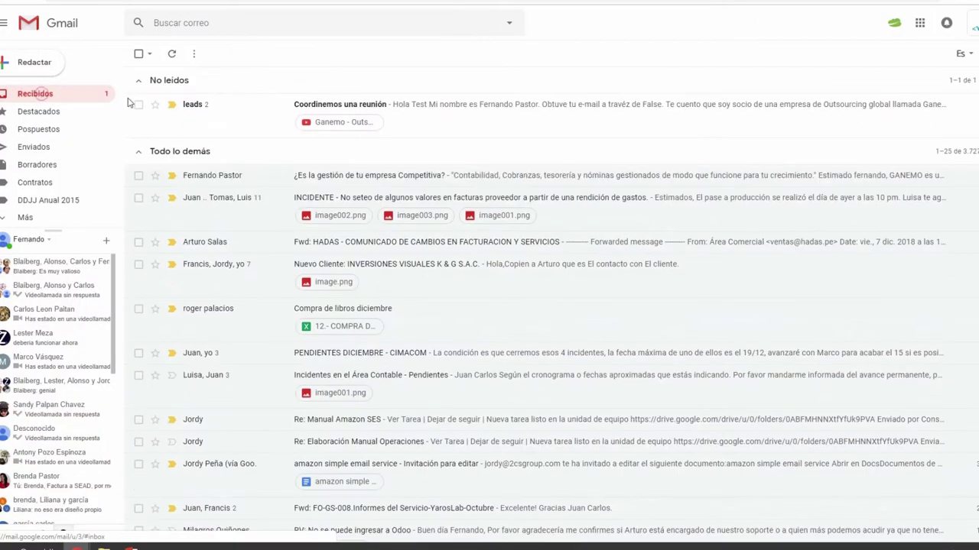
click(187, 107)
click(166, 183)
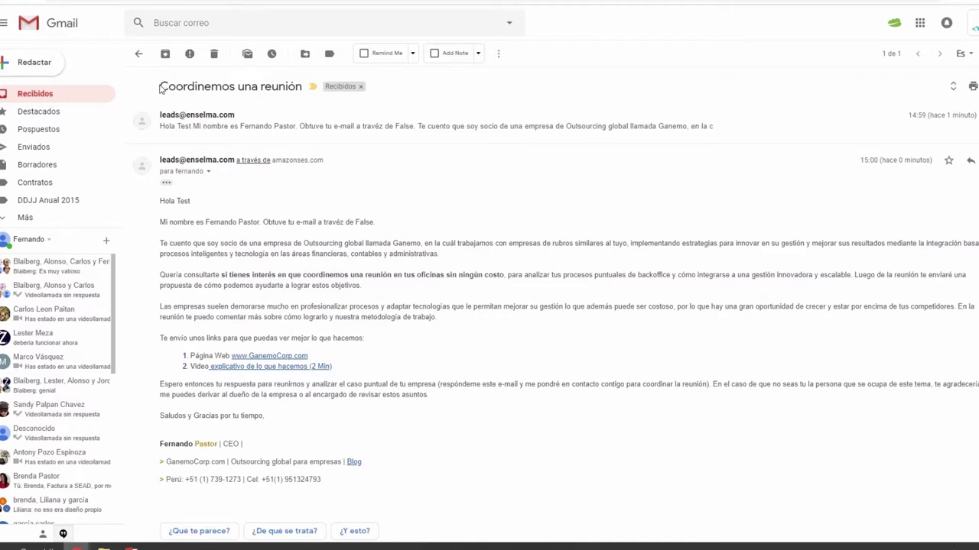
drag(160, 87, 300, 92)
click(274, 87)
drag(161, 81, 254, 86)
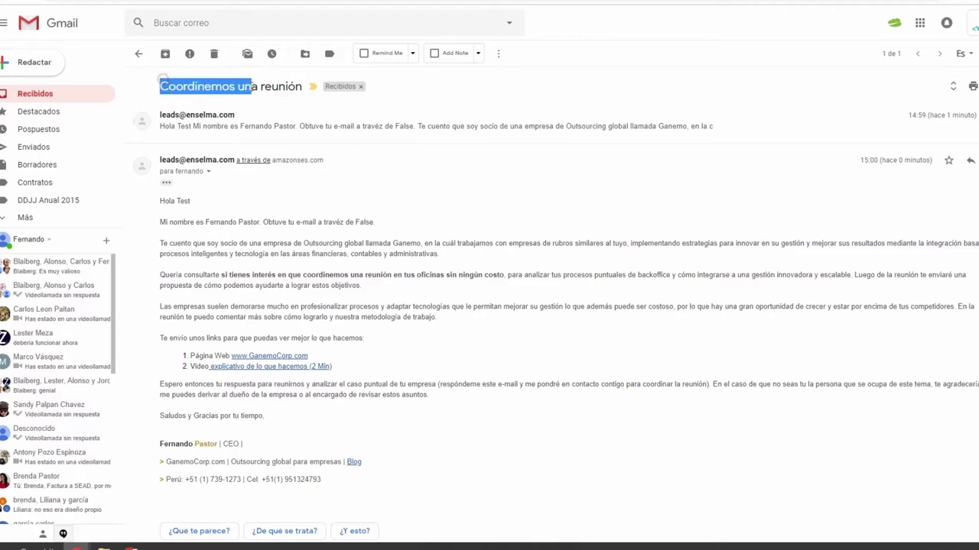
click(274, 90)
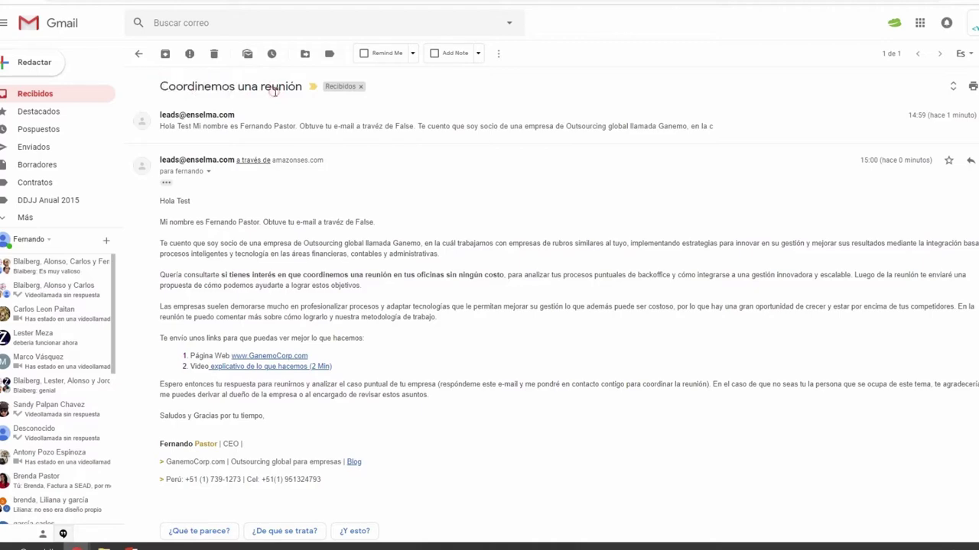
click(55, 96)
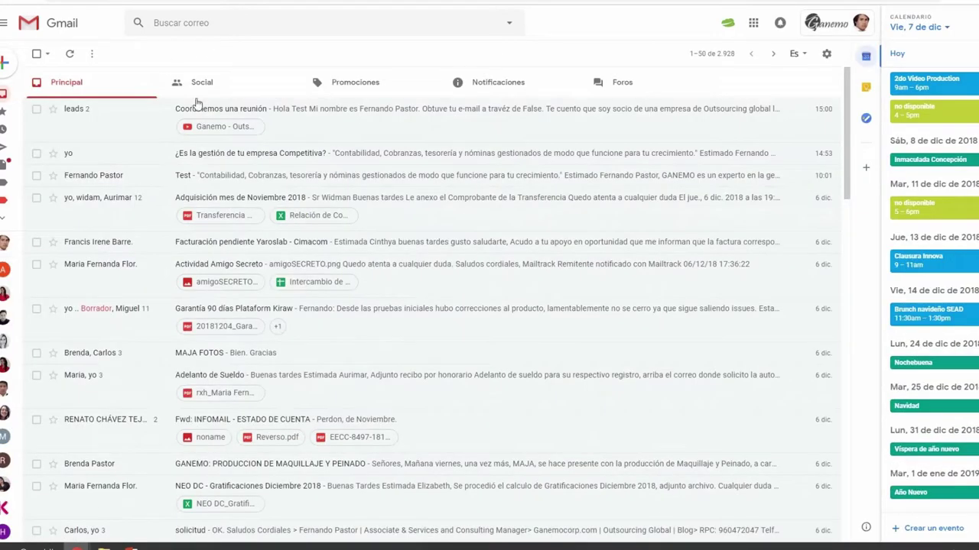
Reopen the "Coordinemos una reunión" conversation in the Ganemo mailbox and expand the latest message's trimmed content.
click(109, 115)
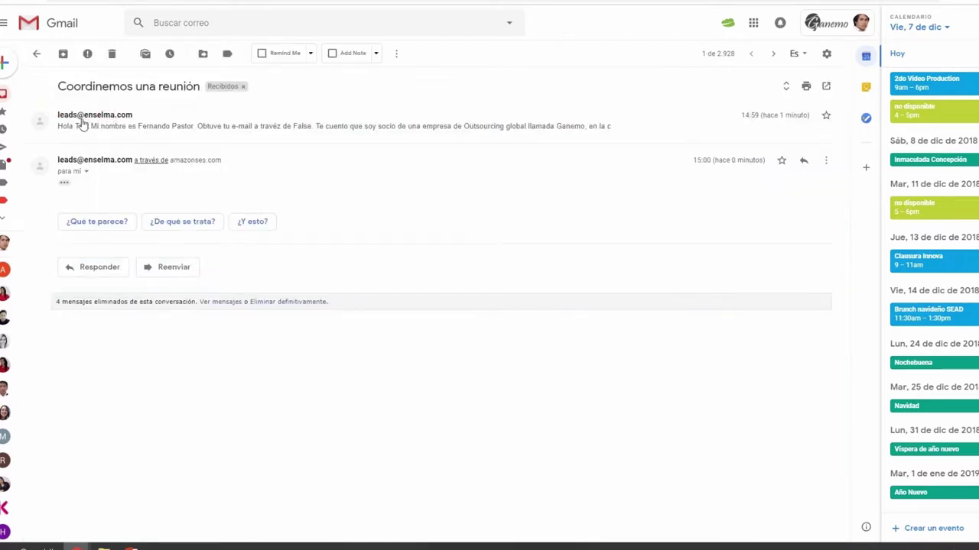
click(66, 184)
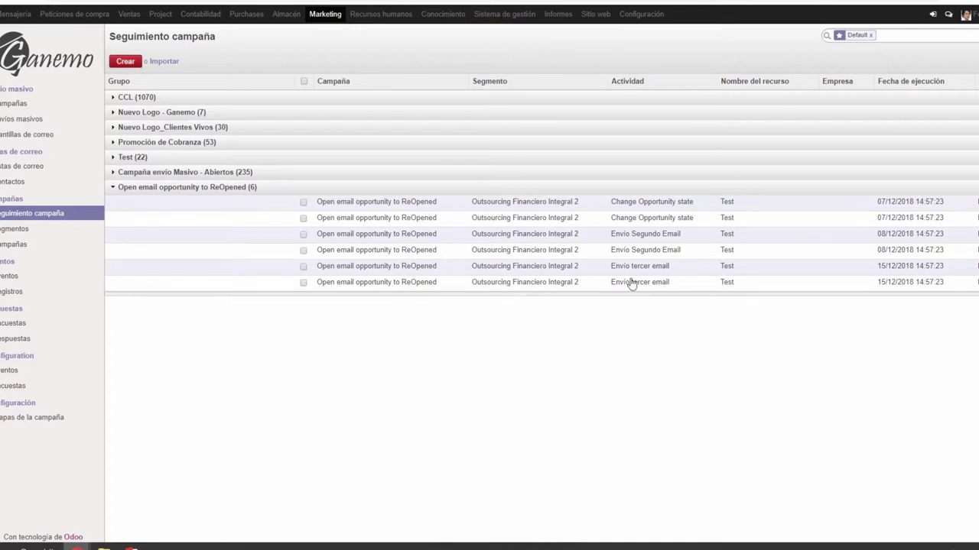
Switch to Odoo's sales leads and examine the Test leads in the "Gestión Financiera integral - Ganemo" group.
click(129, 13)
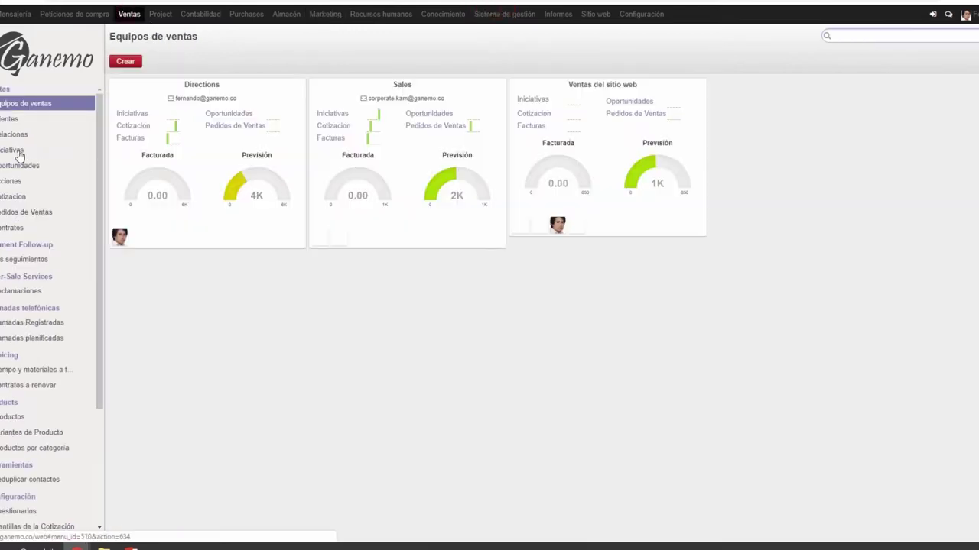
click(41, 151)
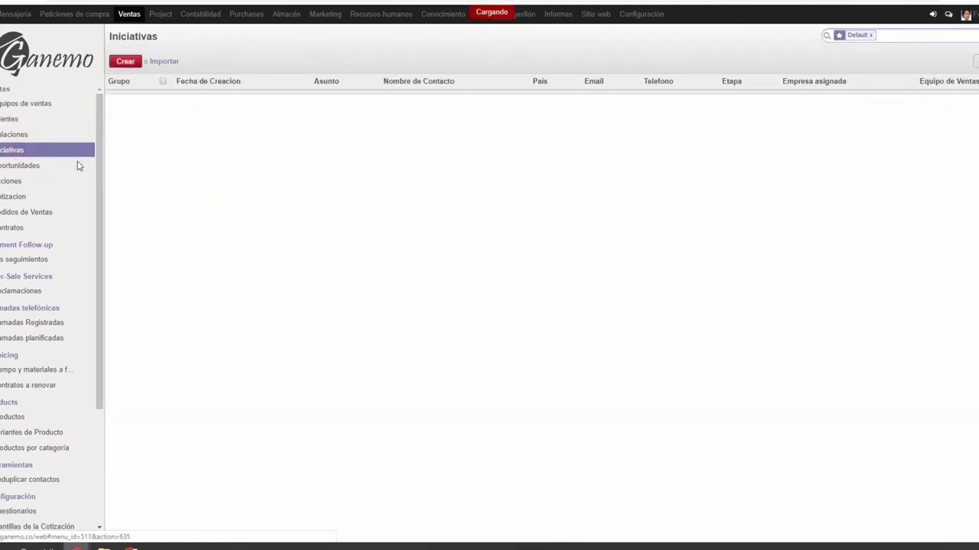
click(245, 99)
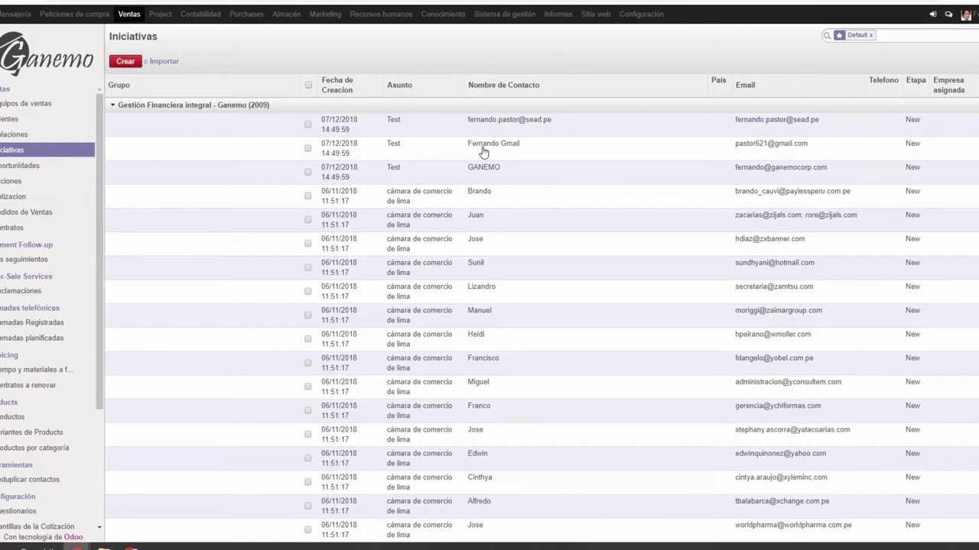
Return to Odoo's campaign tracking and recheck the activities in the "Open email opportunity to ReOpened" group.
click(324, 14)
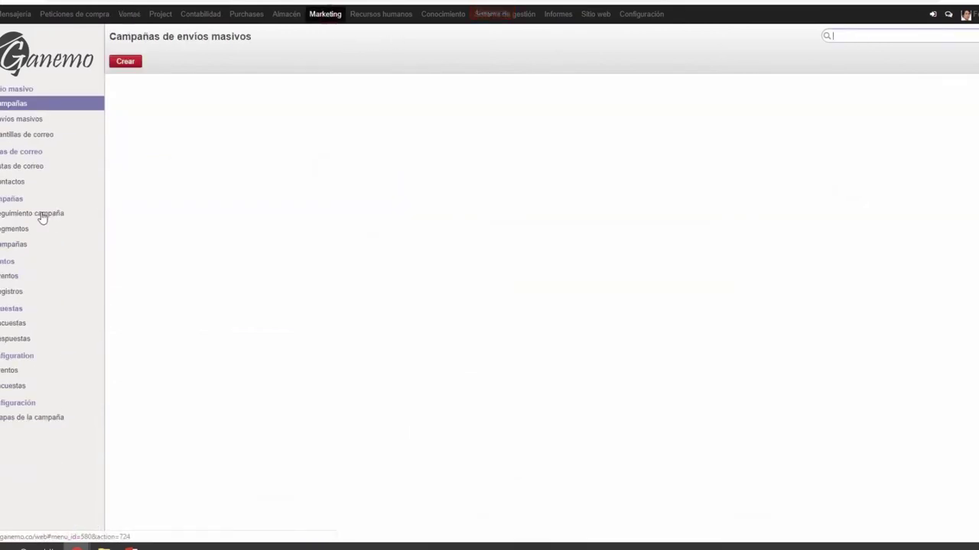
click(43, 215)
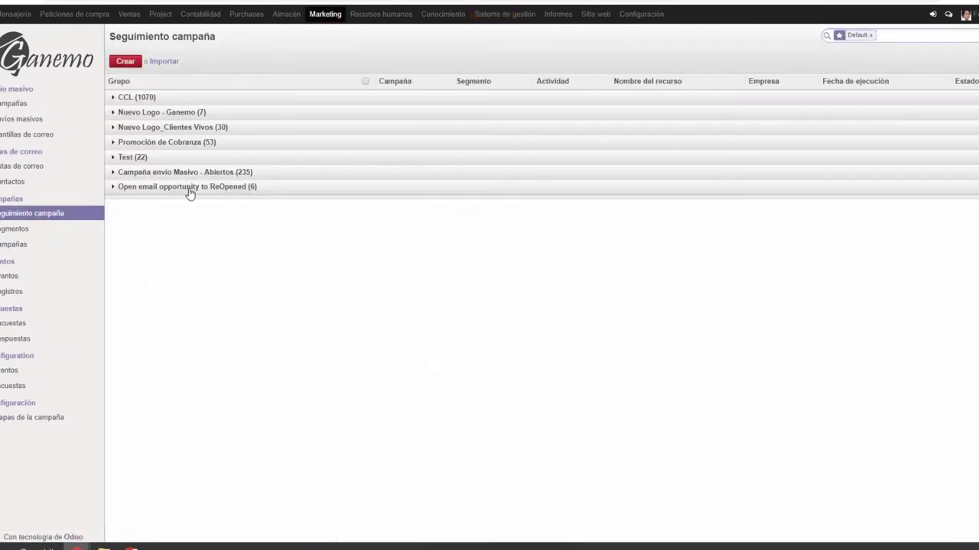
click(189, 191)
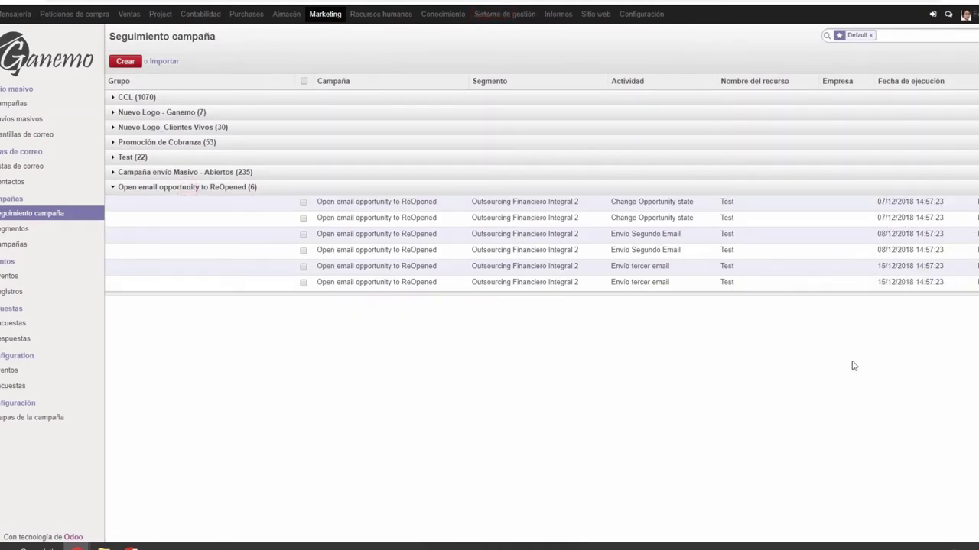
click(235, 187)
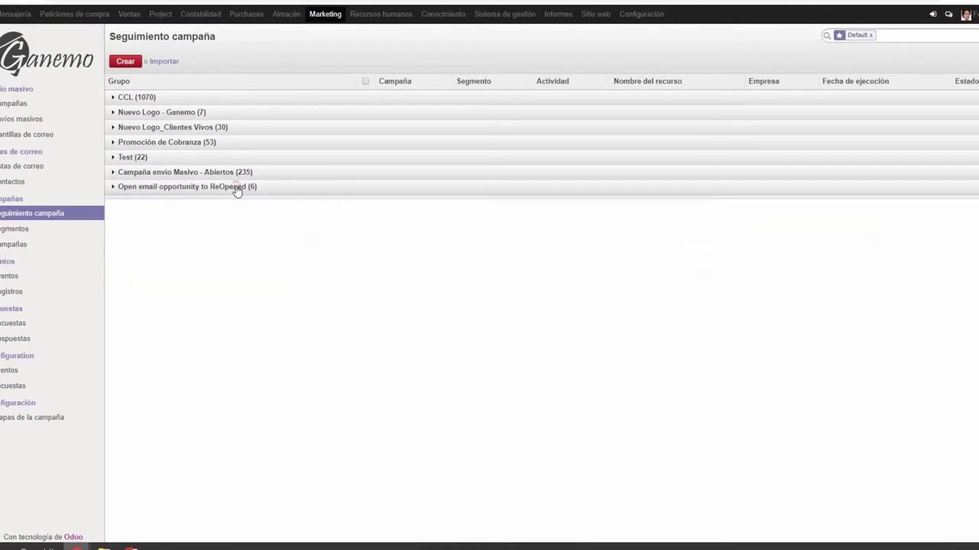
click(277, 191)
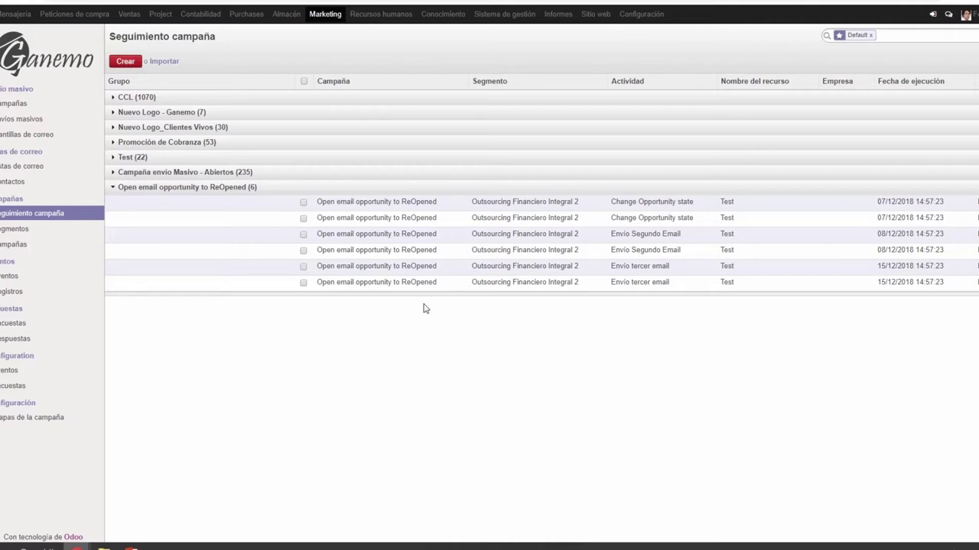
click(385, 188)
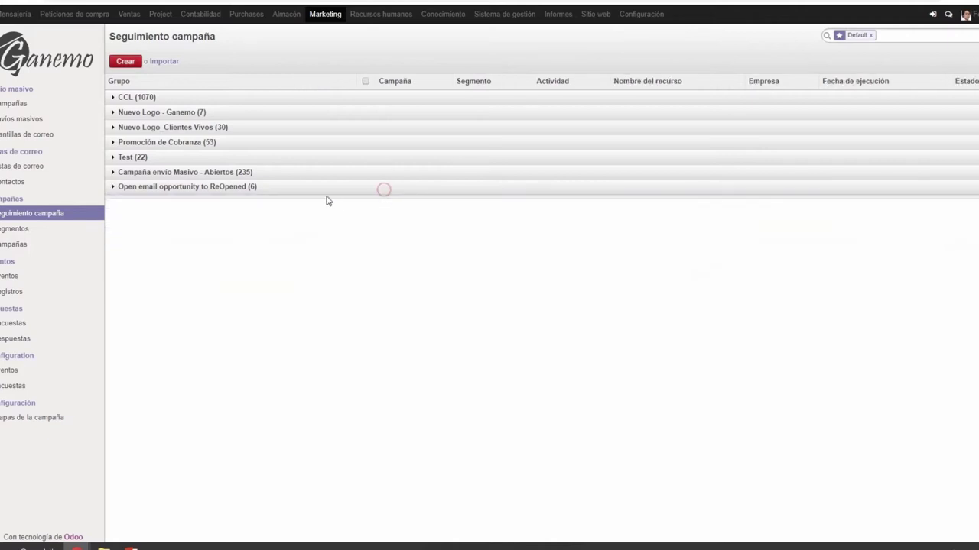
click(258, 191)
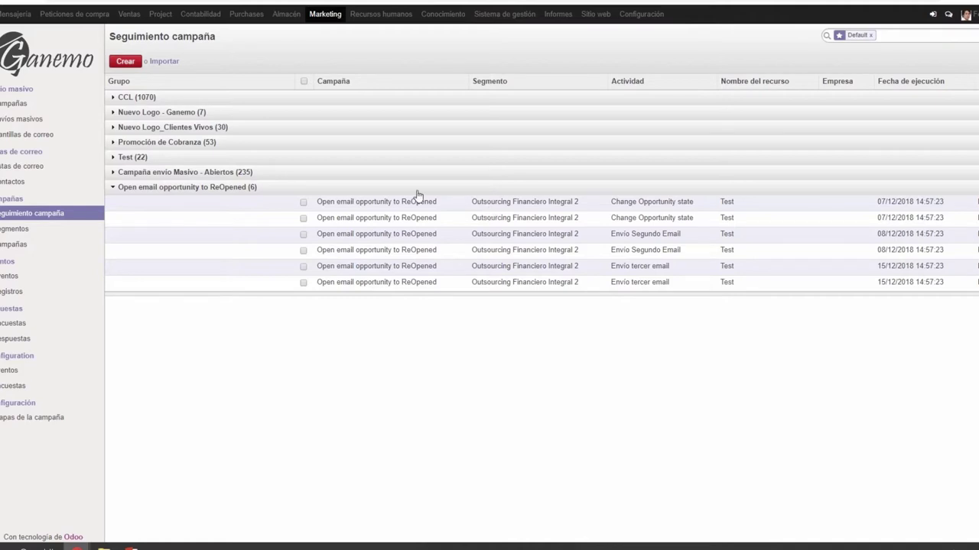
Switch to the third Gmail account and read the unopened "¿Es la gestión de tu empresa Competitiva?" campaign e-mail.
key(ctrl+Tab)
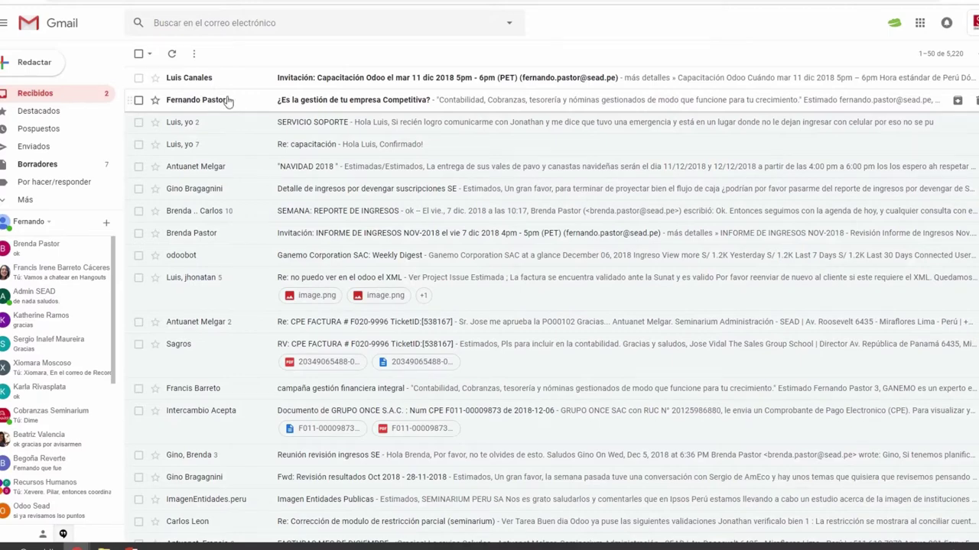
click(226, 104)
scroll(378, 384, down, 3)
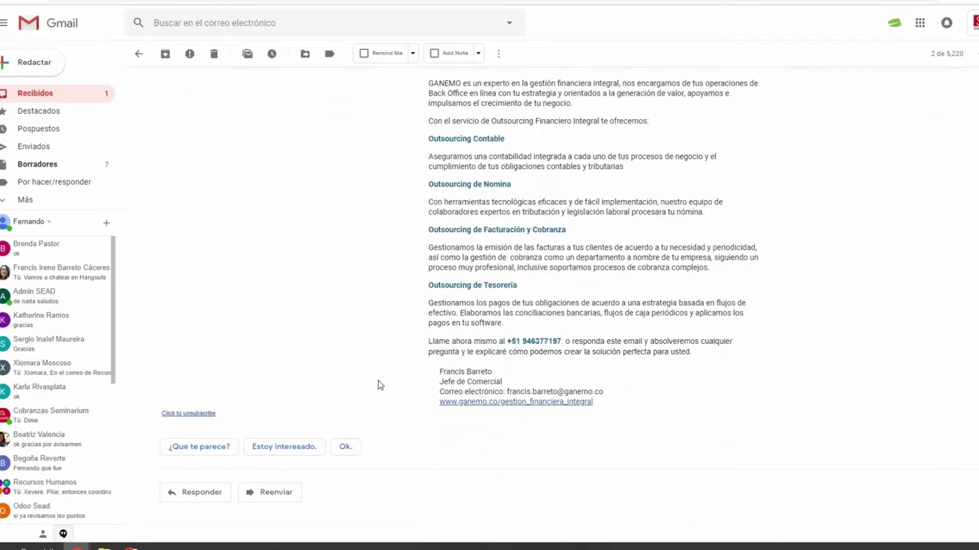
scroll(378, 385, up, 3)
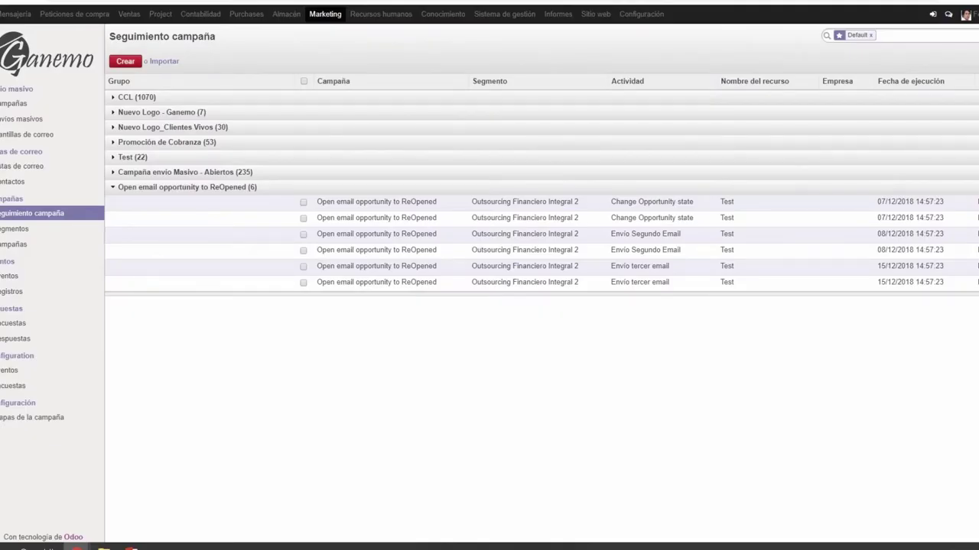
Open the "¿Es la gestión de tu empresa Competitiva?" mass mailing in Odoo and check its open rate and e-mail records.
click(34, 120)
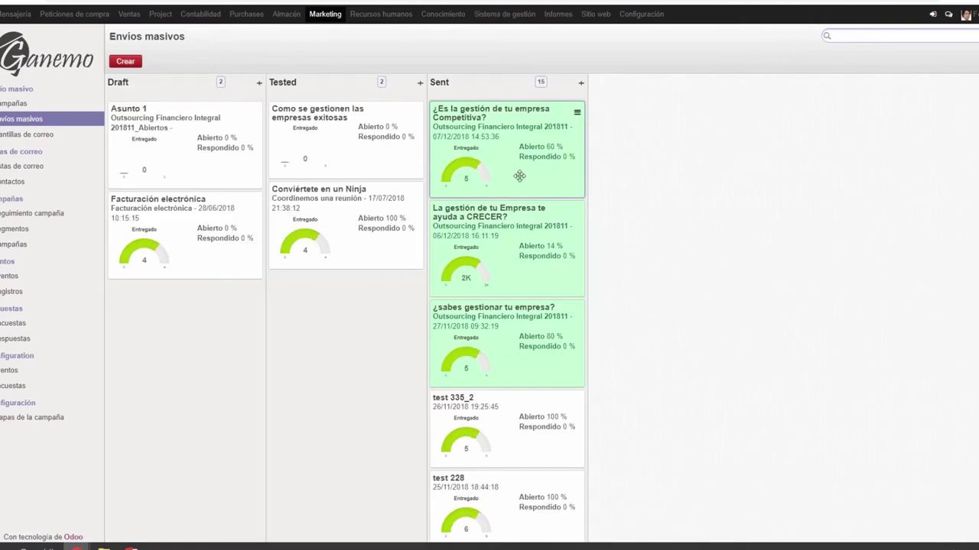
click(502, 131)
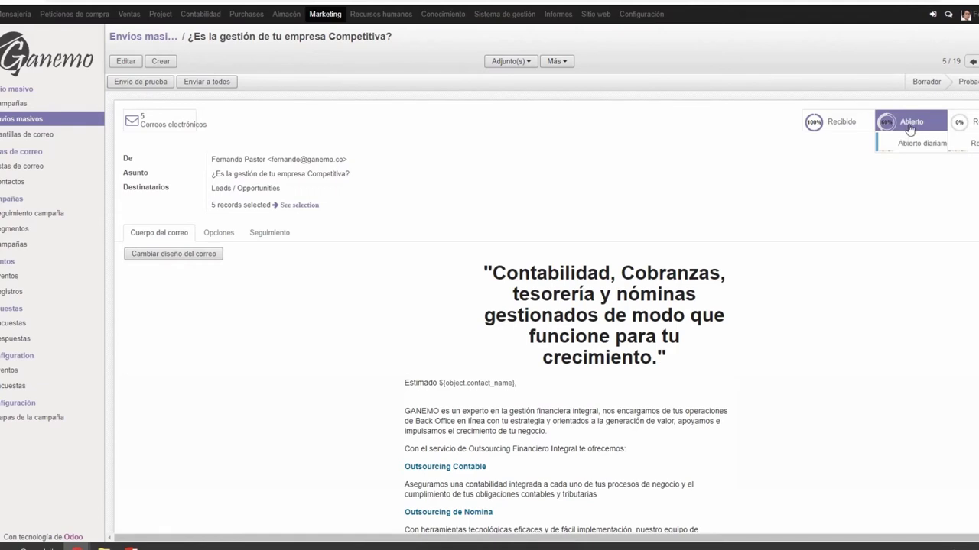
click(168, 121)
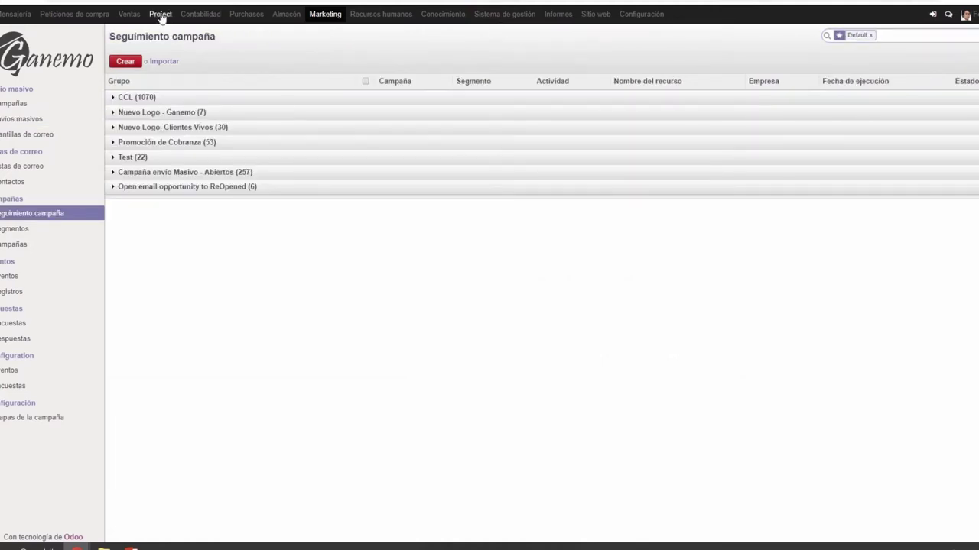
Open the sales opportunities board and move the remaining Test opportunity from the New stage to Opened.
click(129, 14)
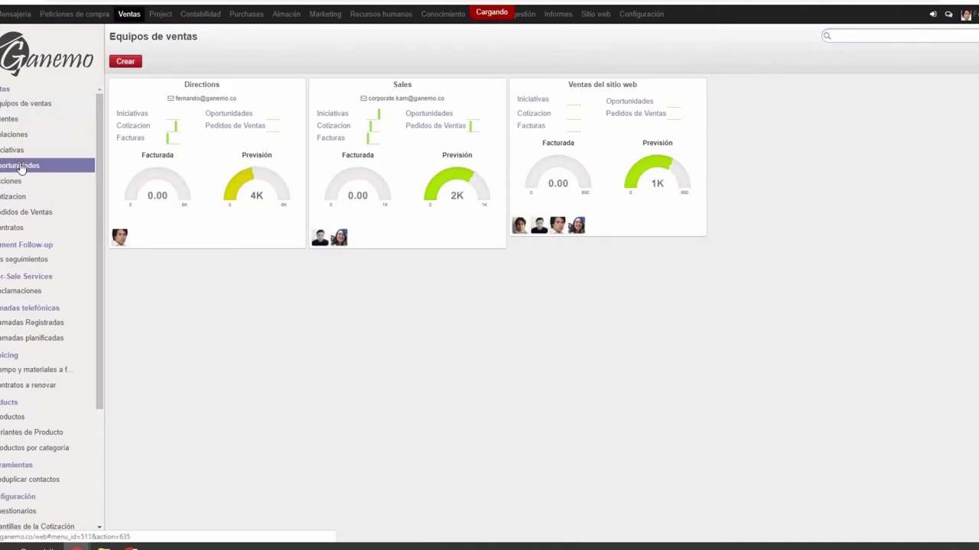
click(22, 165)
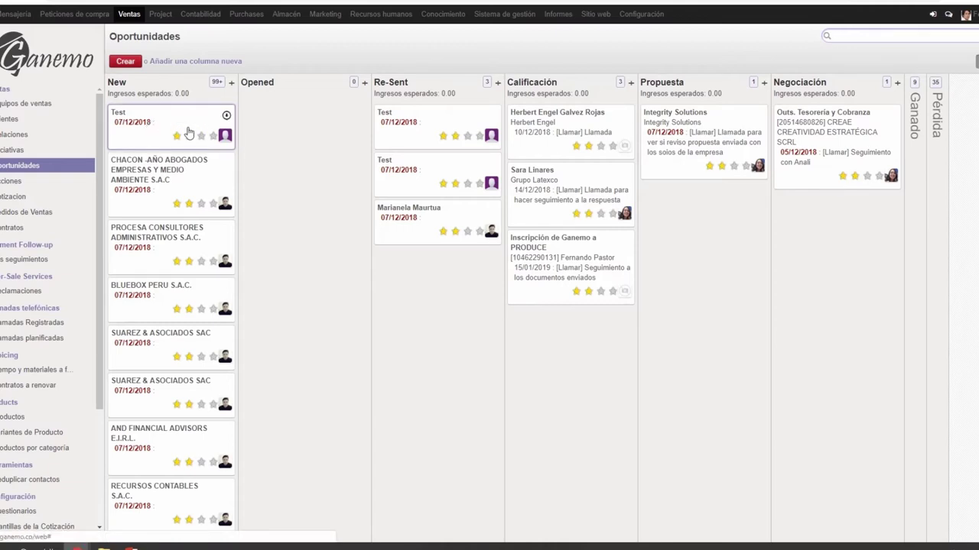
drag(149, 126, 279, 127)
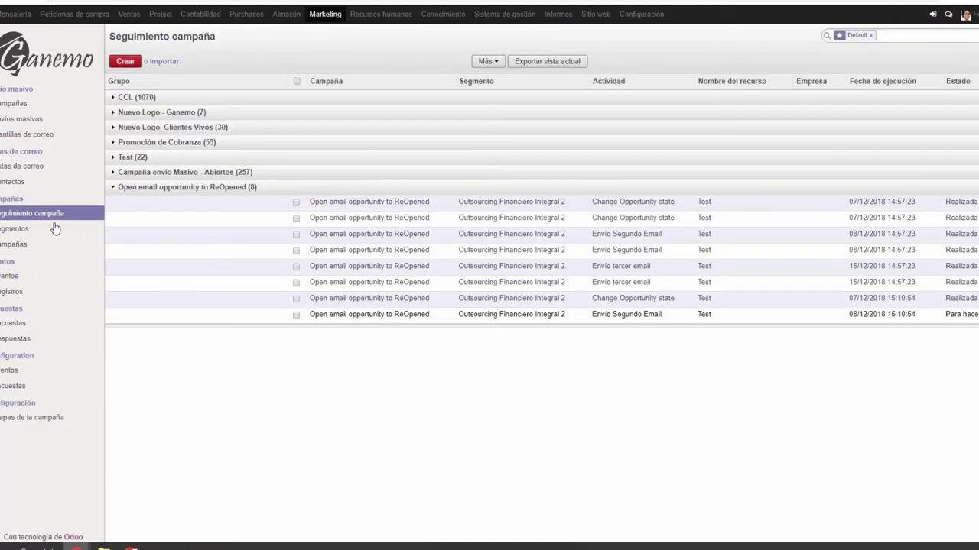
Reload the campaign tracking, examine the "Open email opportunity to ReOpened" group and check the third Gmail account's inbox for the second e-mail.
click(64, 215)
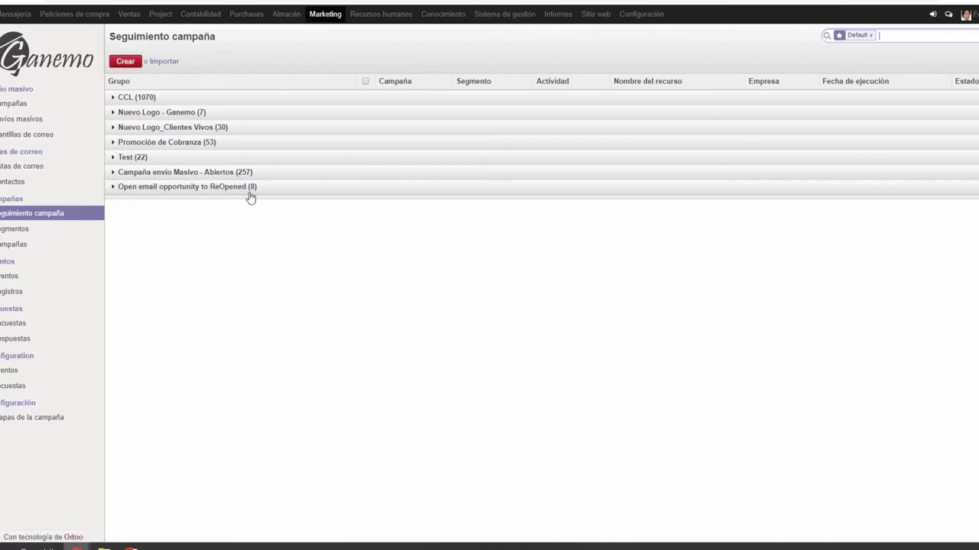
click(260, 188)
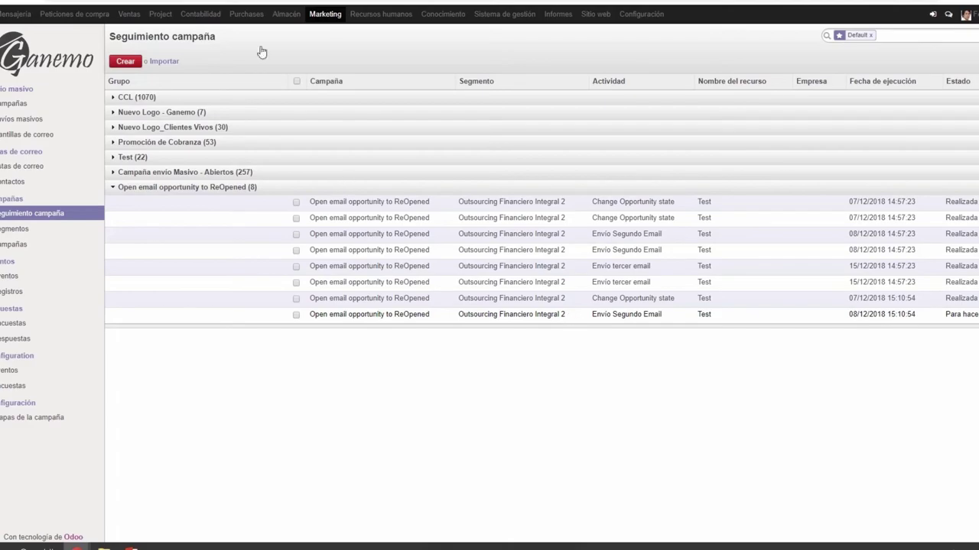
key(ctrl+Tab)
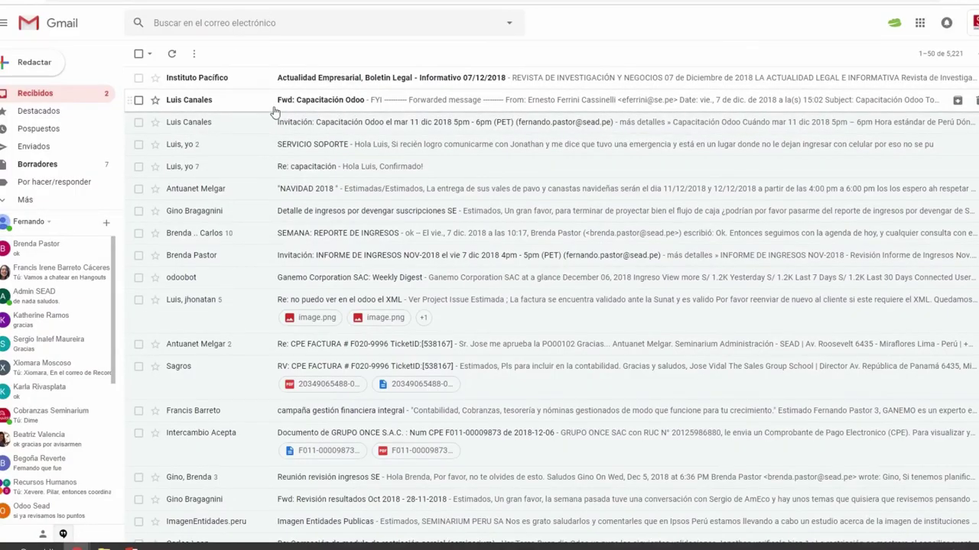
key(ctrl+Tab)
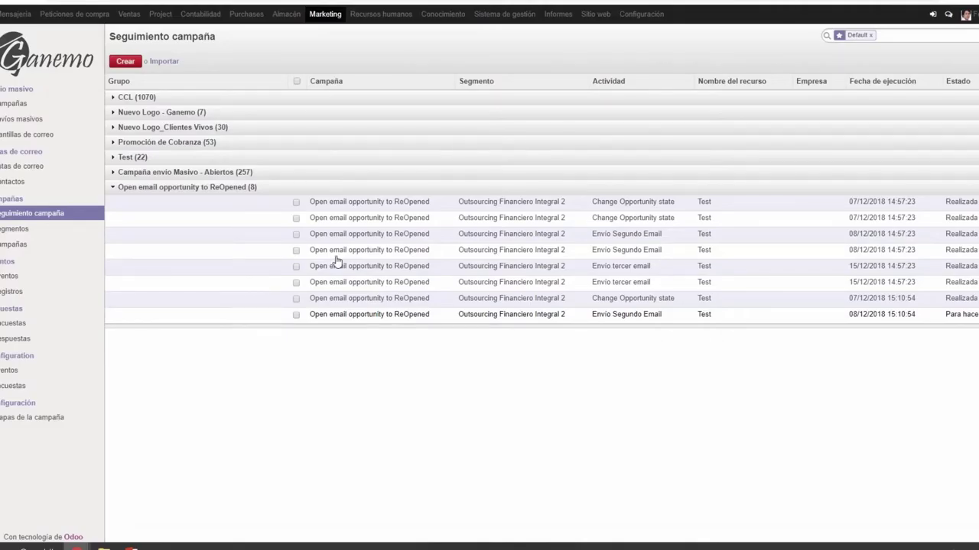